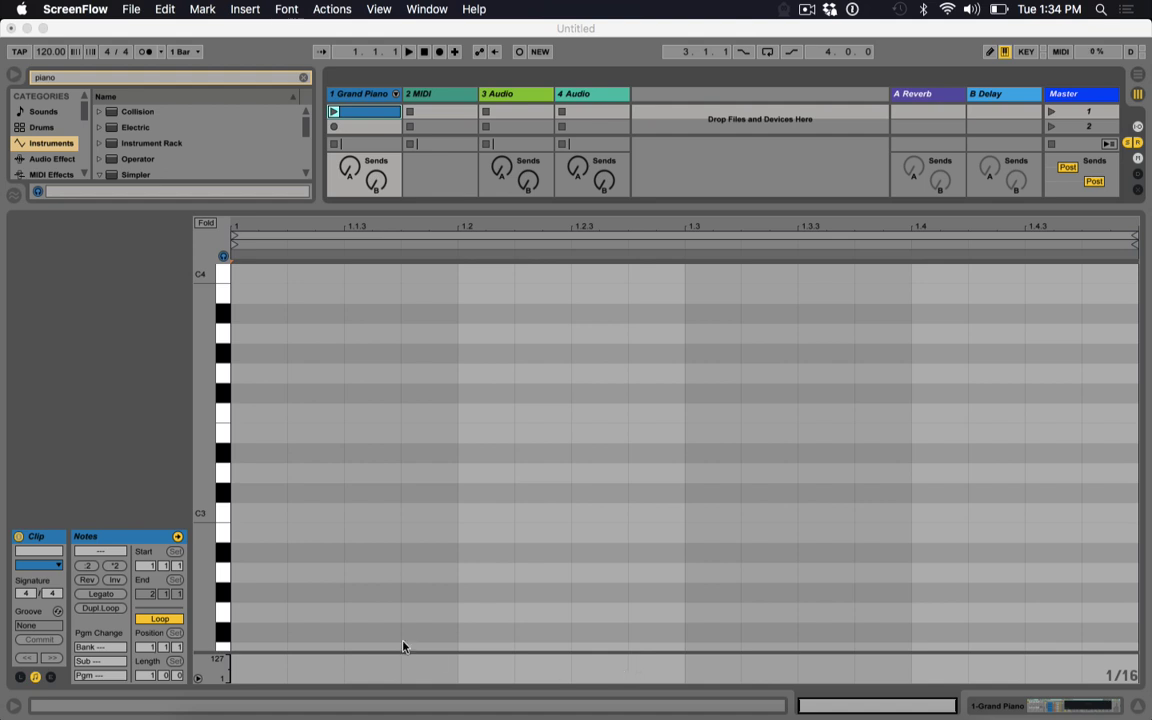
Enter the C major scale as sixteenth notes stacked at the clip's start: C3, D3, E3, F3, G3, A3, B3 and C4
double_click(256, 512)
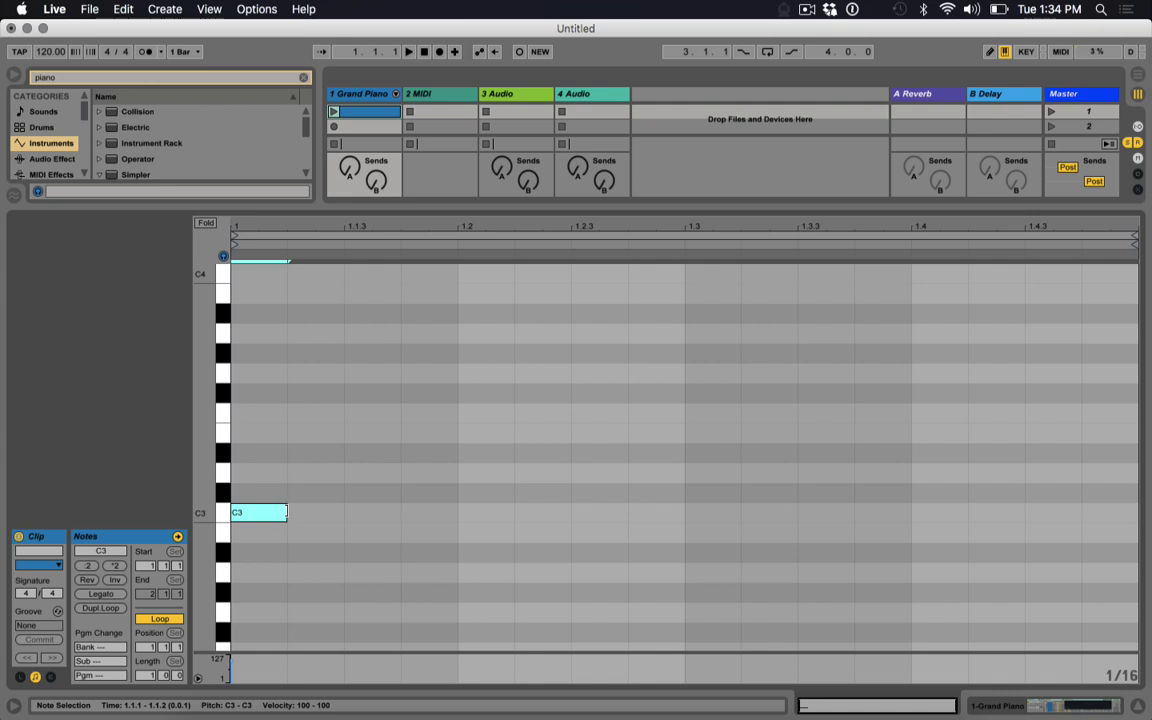
mouse_move(286, 512)
mouse_down()
mouse_move(240, 512)
mouse_move(285, 512)
mouse_up()
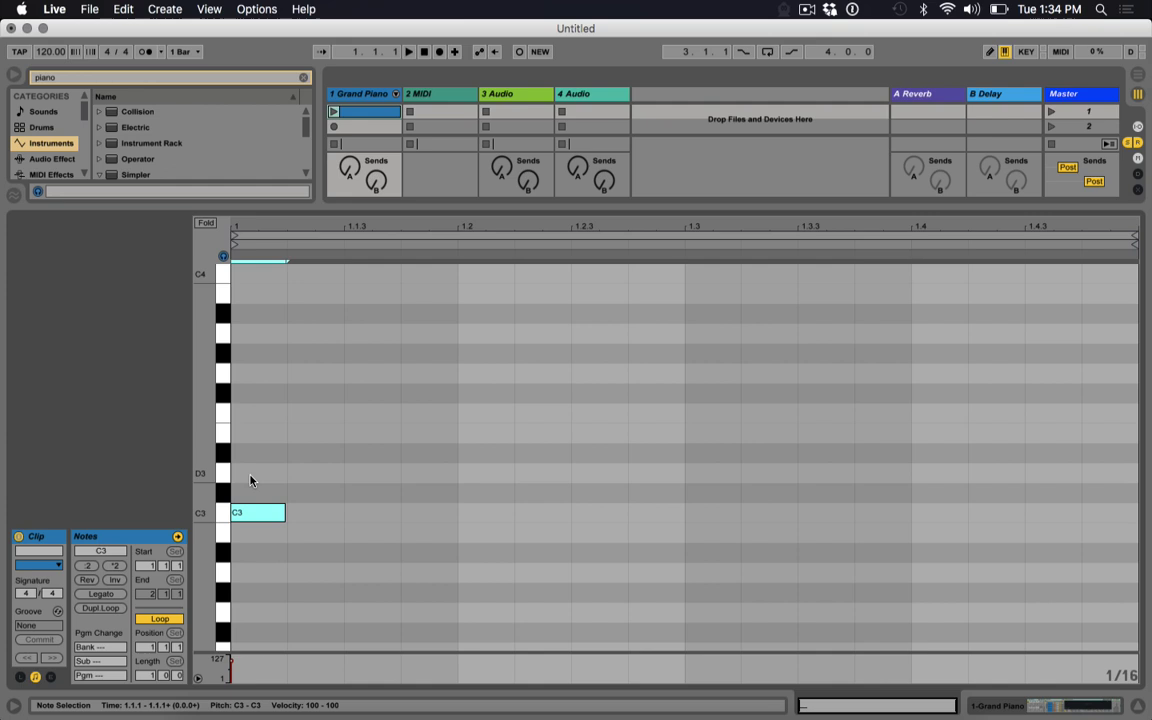
scroll(250, 482, up, 2)
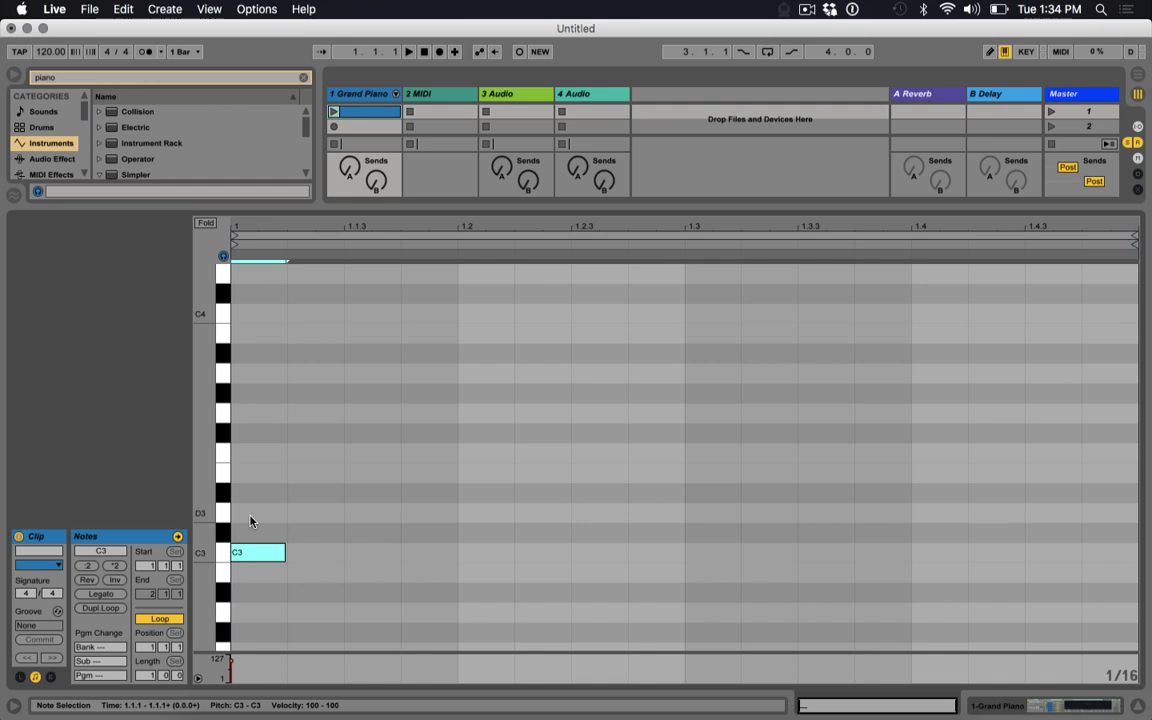
double_click(250, 515)
double_click(249, 474)
double_click(250, 454)
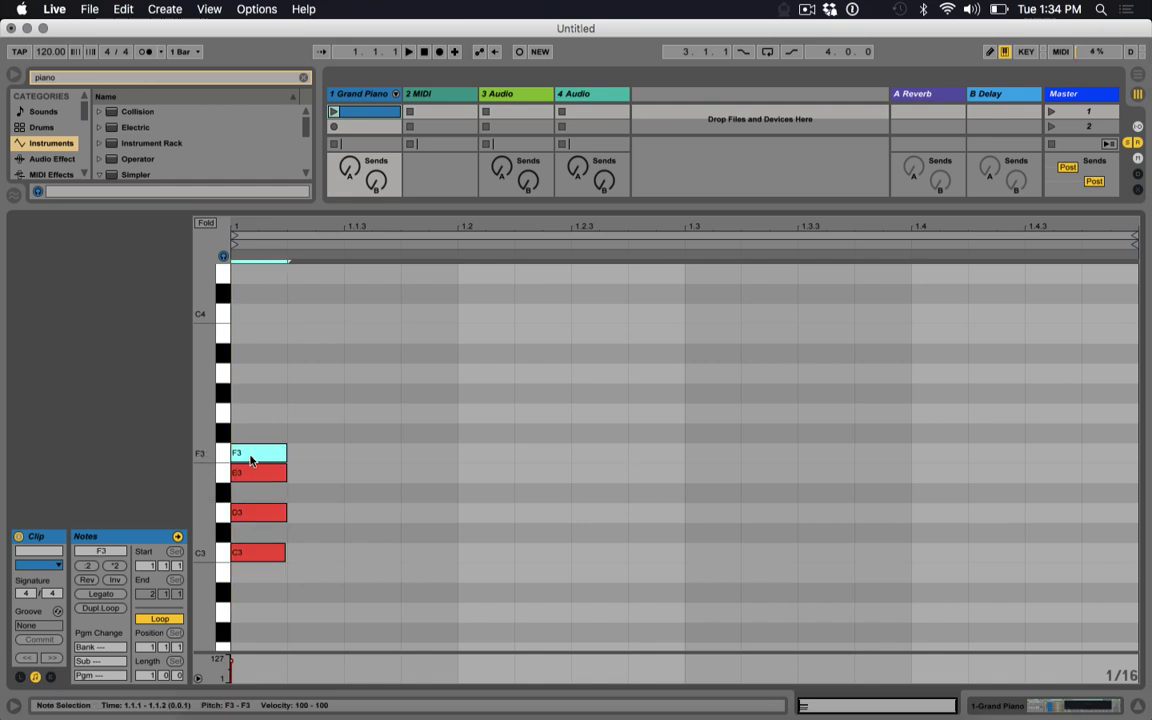
double_click(240, 412)
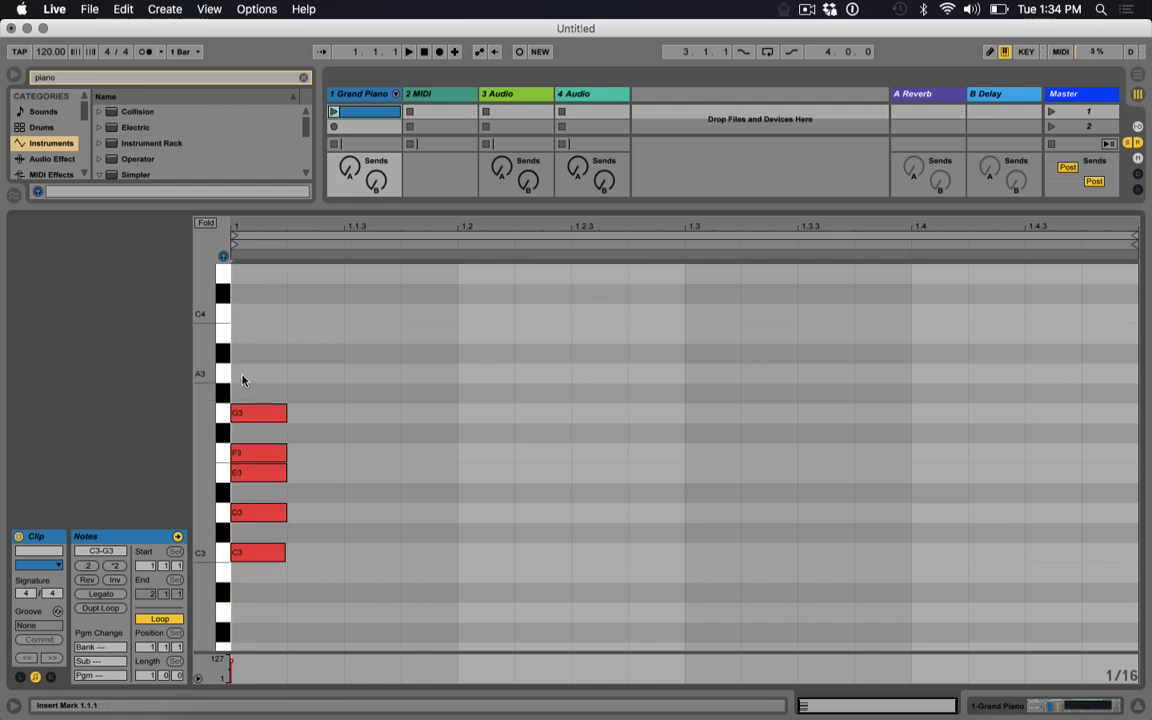
double_click(243, 373)
double_click(243, 333)
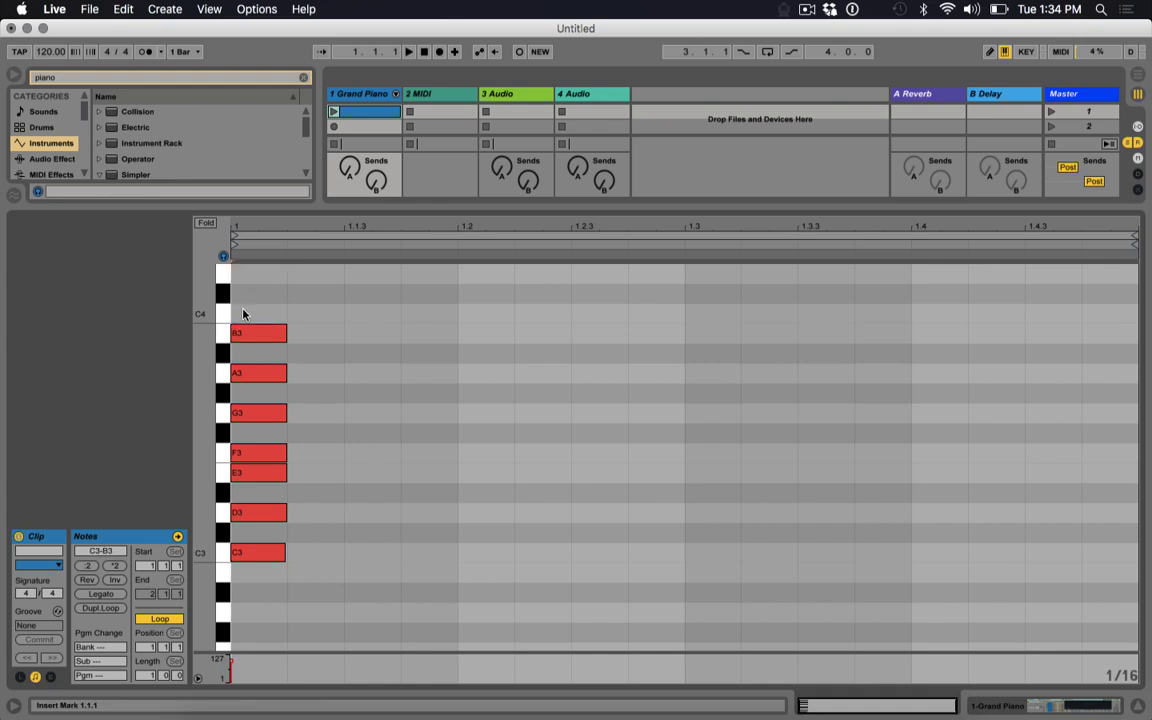
double_click(243, 313)
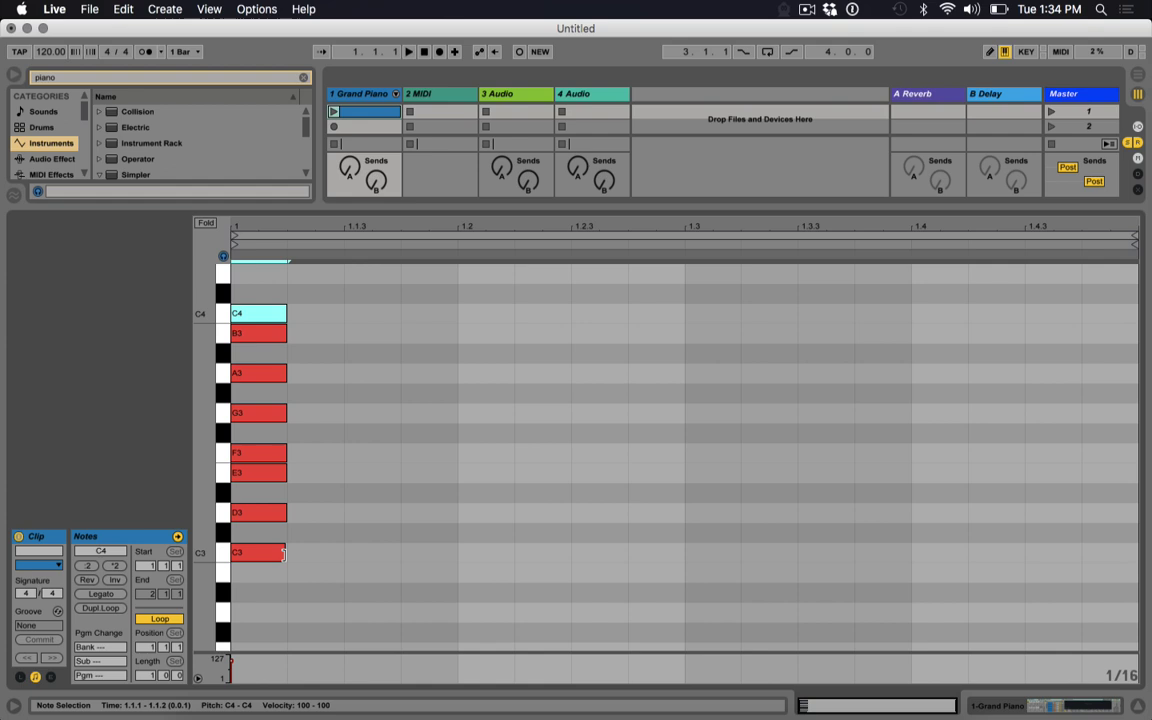
Lengthen the first, third and fifth scale notes, C3, E3 and G3, to one beat, skipping D3 and F3
drag(283, 554, 455, 554)
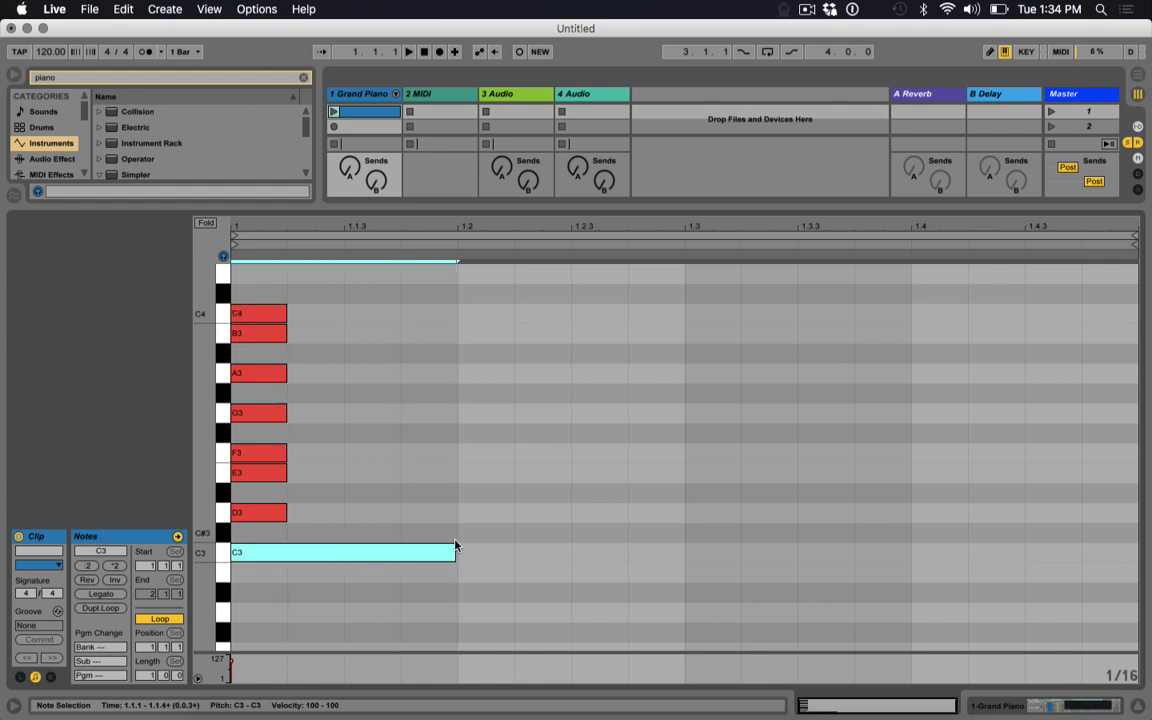
click(283, 472)
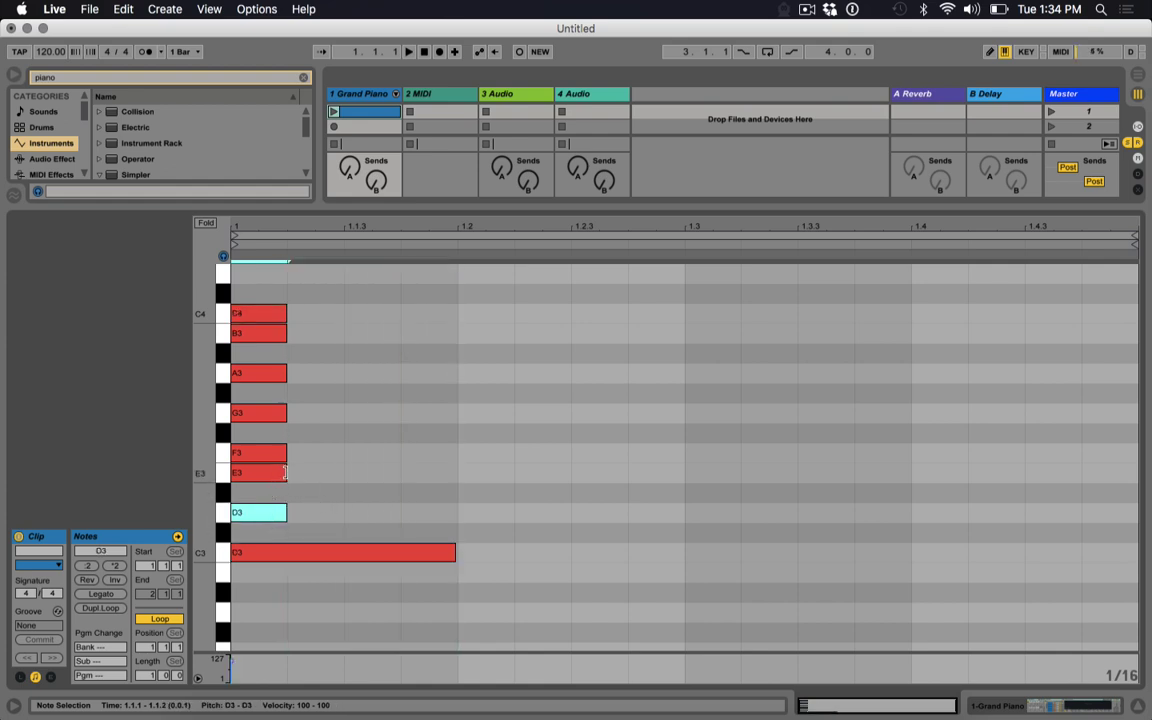
drag(285, 472, 457, 472)
click(272, 452)
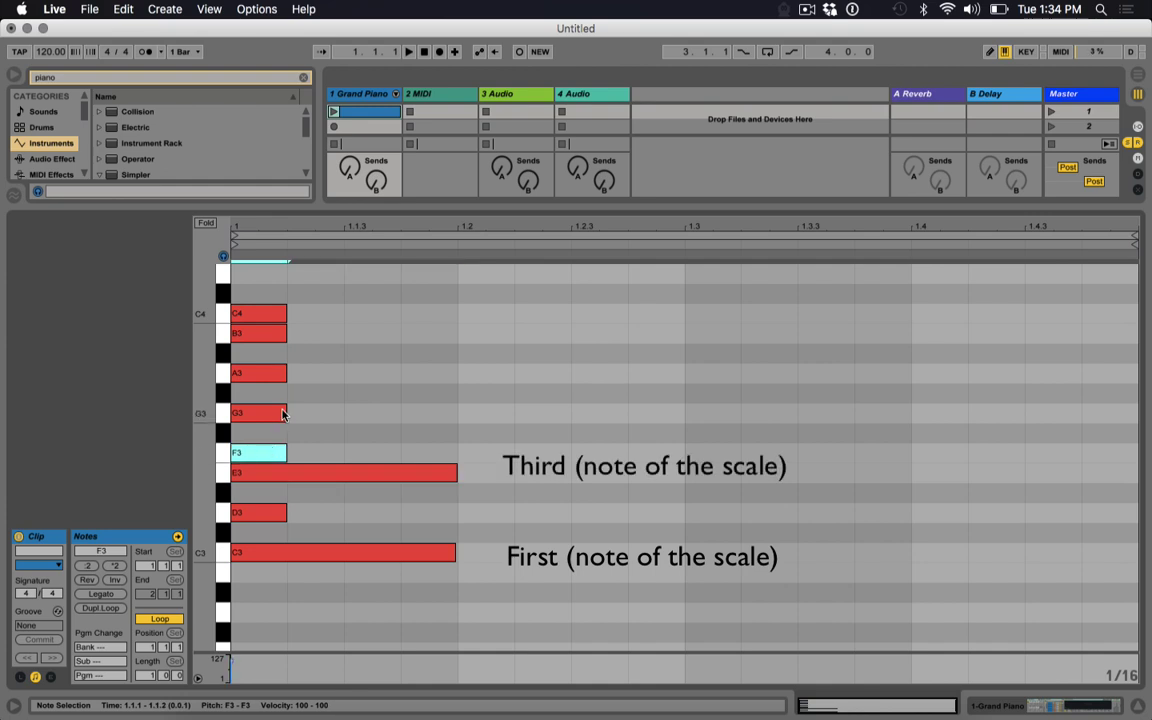
drag(283, 412, 437, 417)
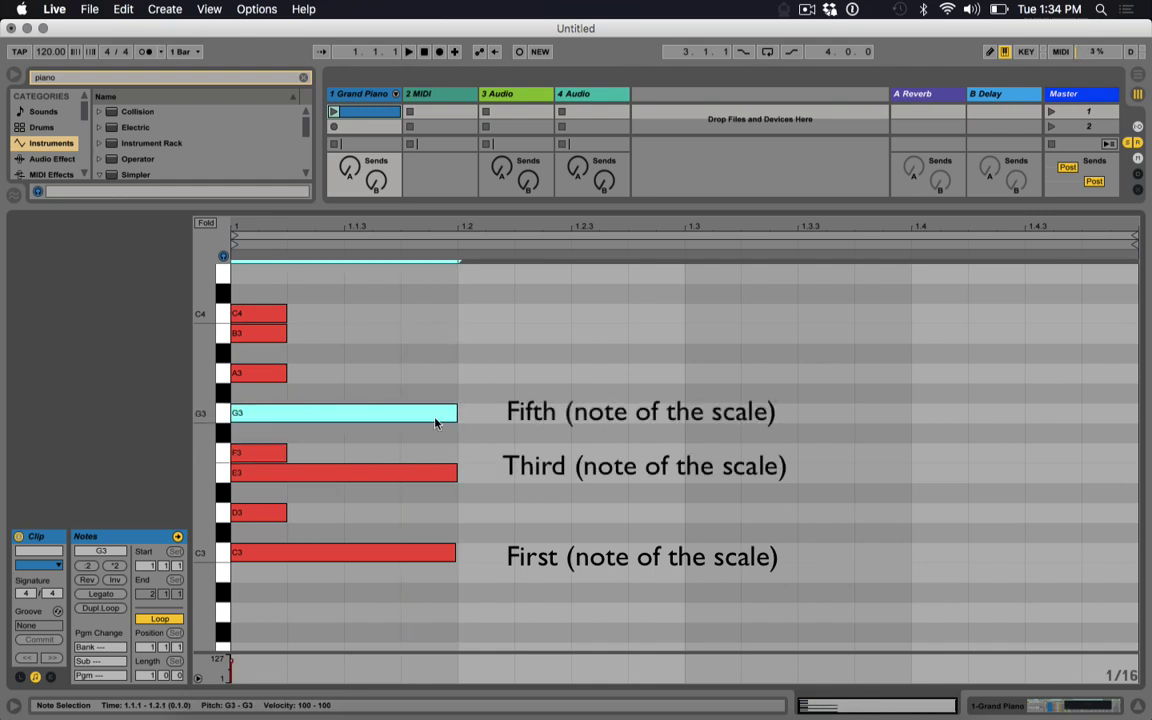
Audition the triad notes C3, E3 and G3 one by one, along with the skipped D3
click(277, 555)
click(329, 476)
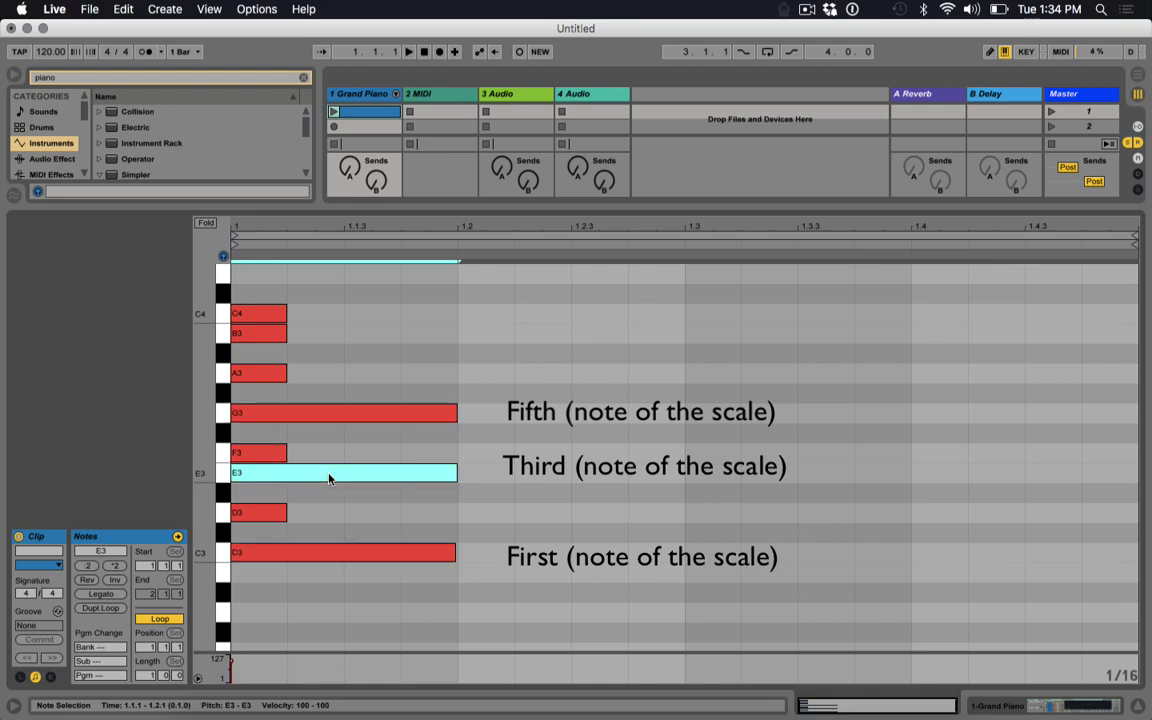
click(272, 514)
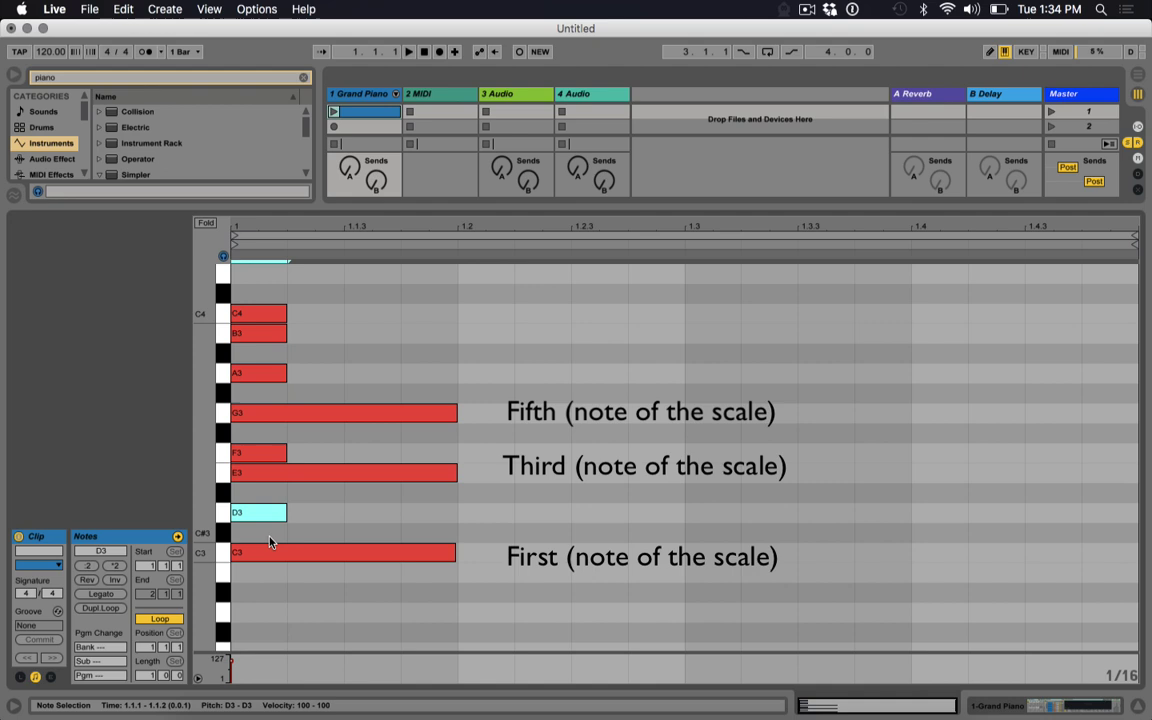
click(275, 550)
click(311, 472)
click(329, 413)
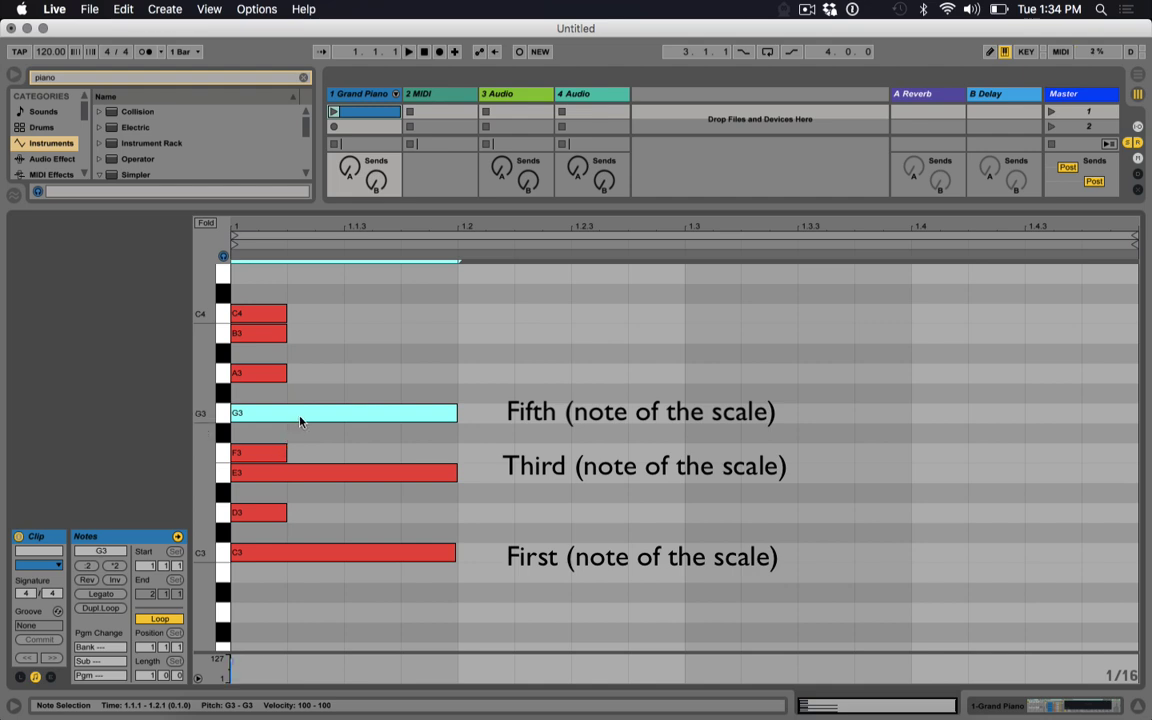
Skip A3 and lengthen the seventh scale note, B3, to one beat
click(270, 374)
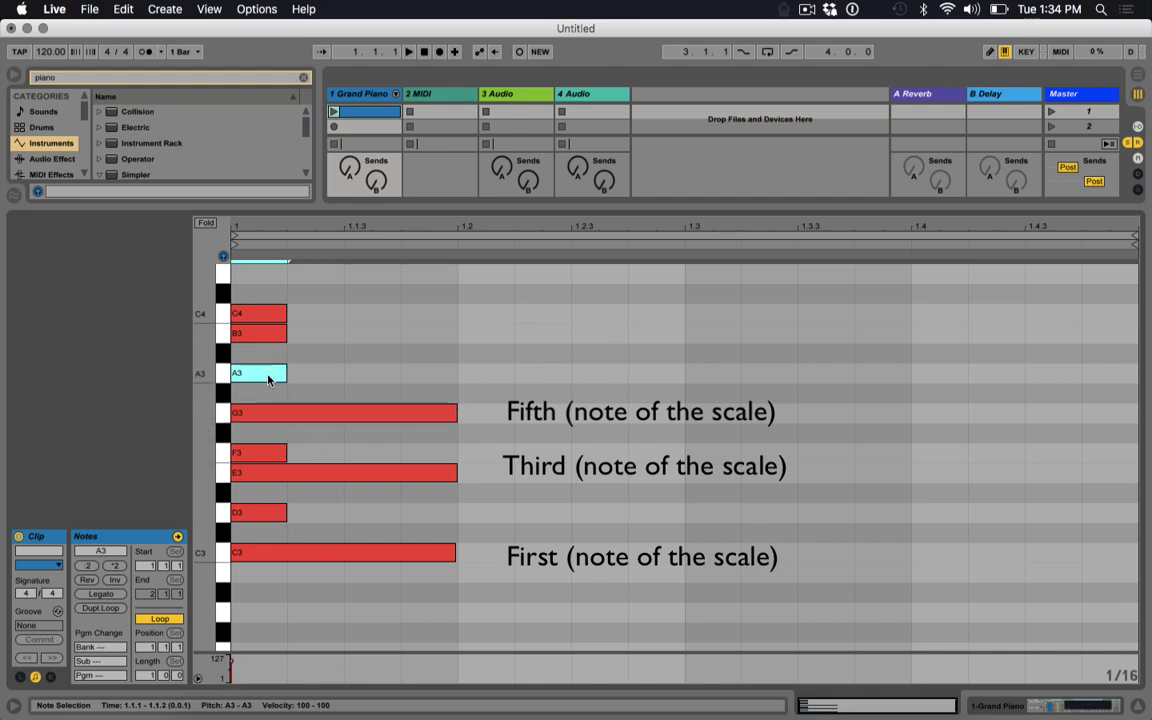
drag(287, 339, 446, 344)
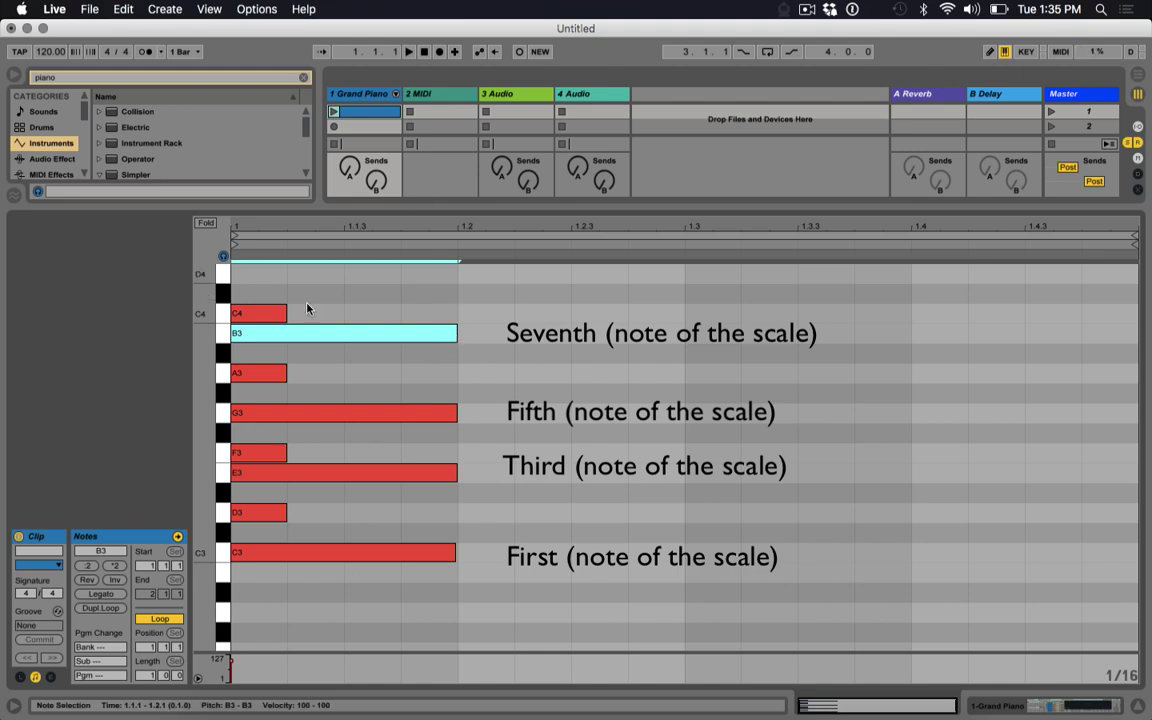
click(355, 553)
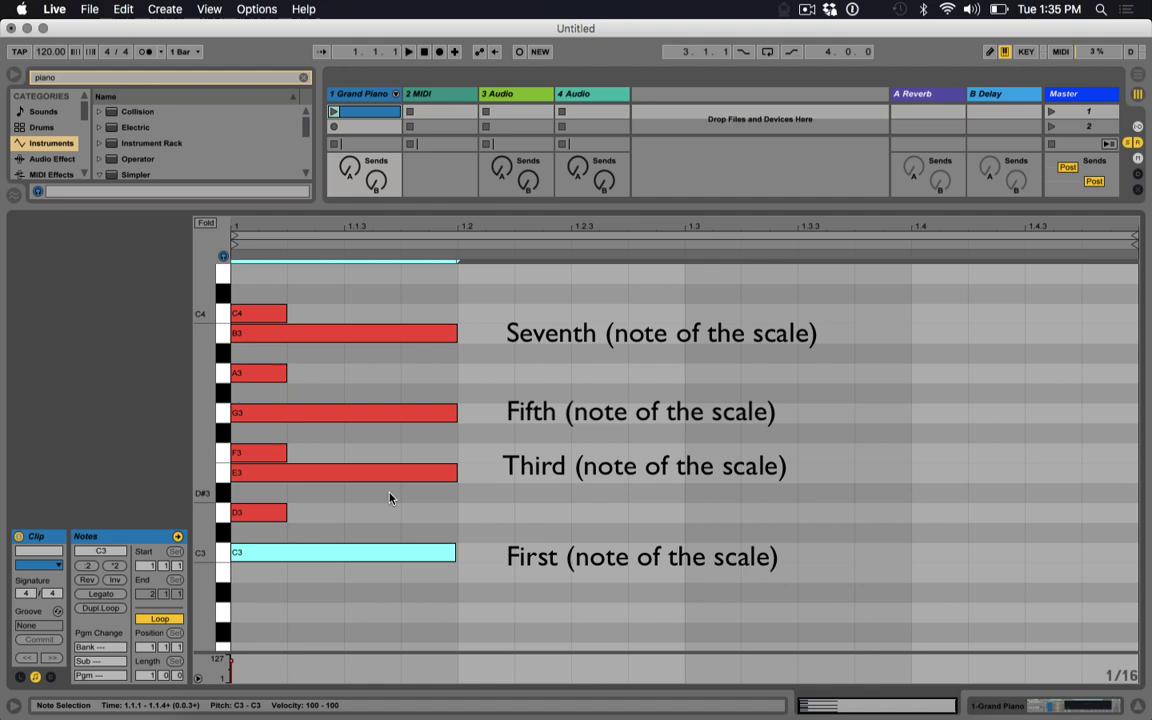
Delete the short notes C4, A3, F3 and D3 that are not part of the seventh chord
double_click(266, 318)
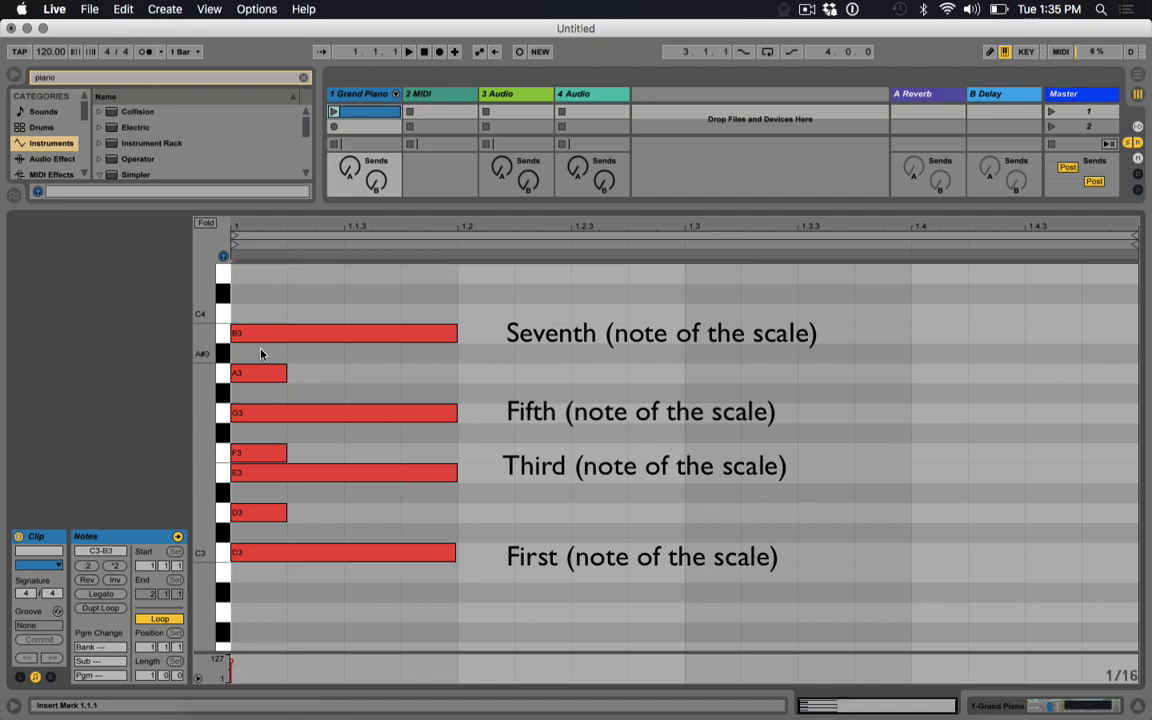
double_click(260, 375)
double_click(259, 457)
double_click(260, 513)
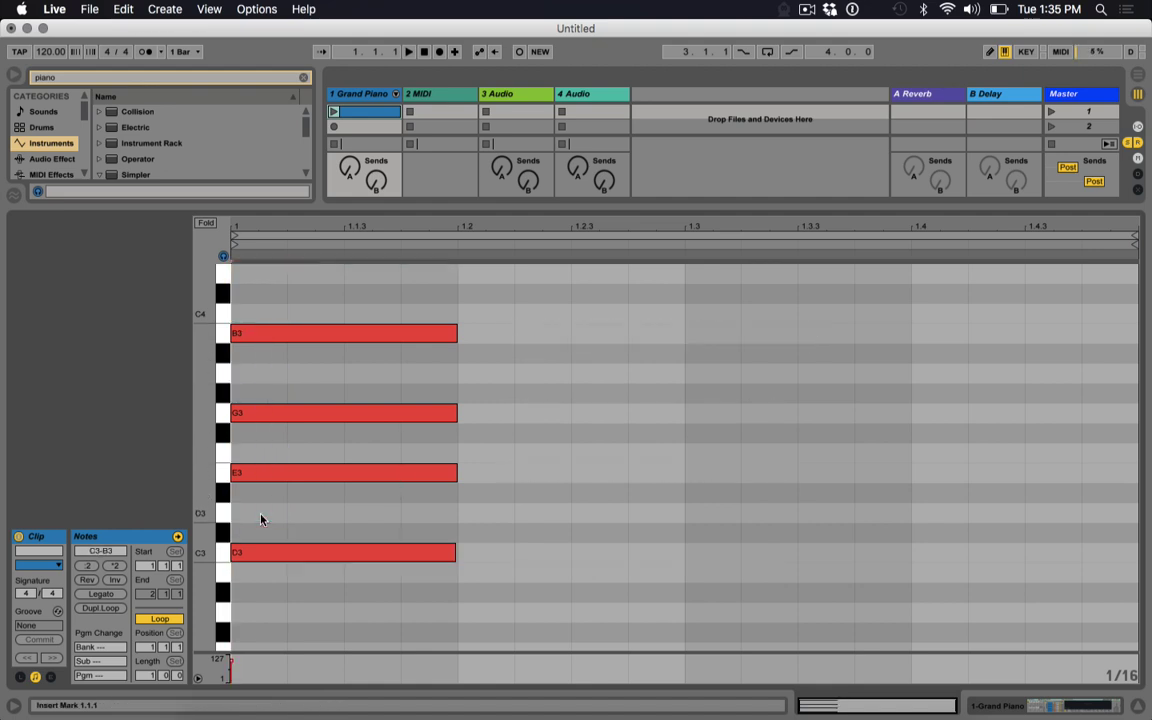
Select C3, E3, G3 and B3 together and extend them to the end of the bar
click(543, 559)
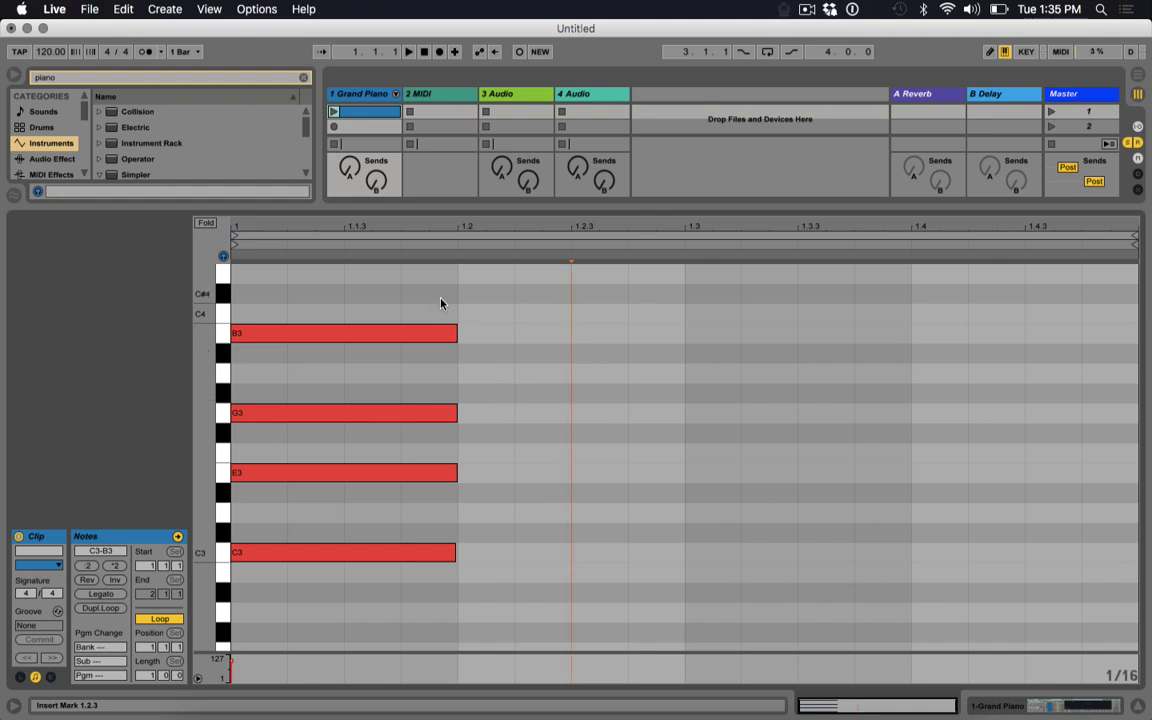
drag(422, 303, 520, 648)
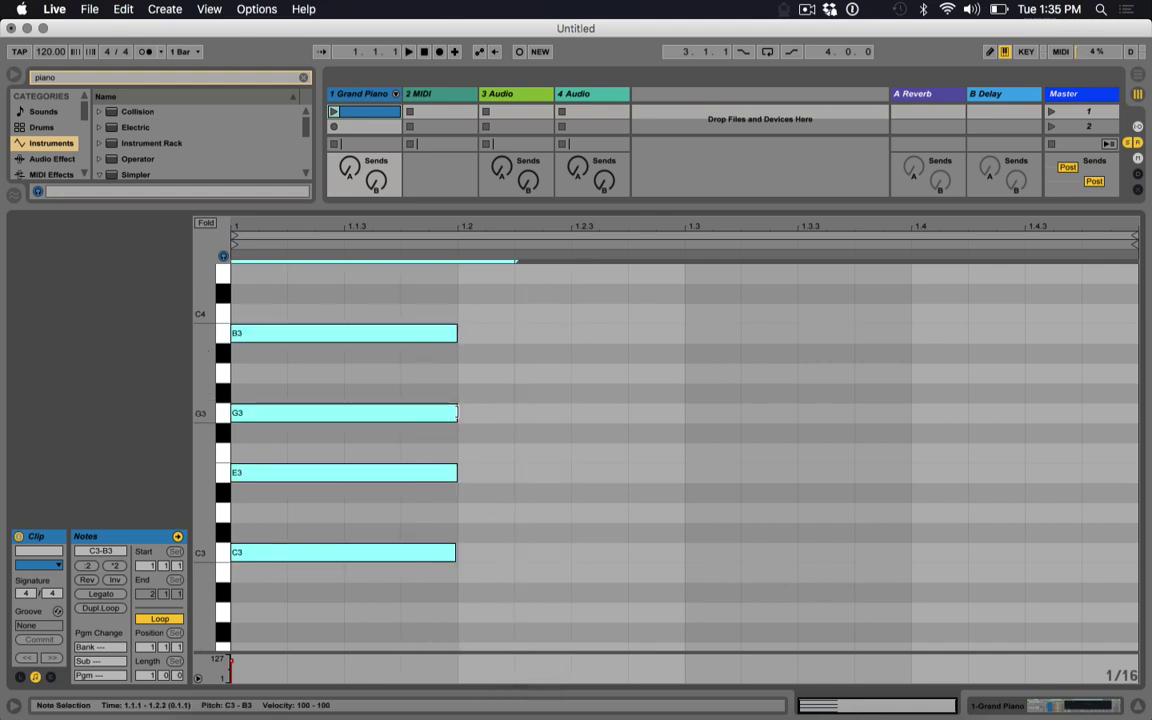
drag(455, 412, 1132, 418)
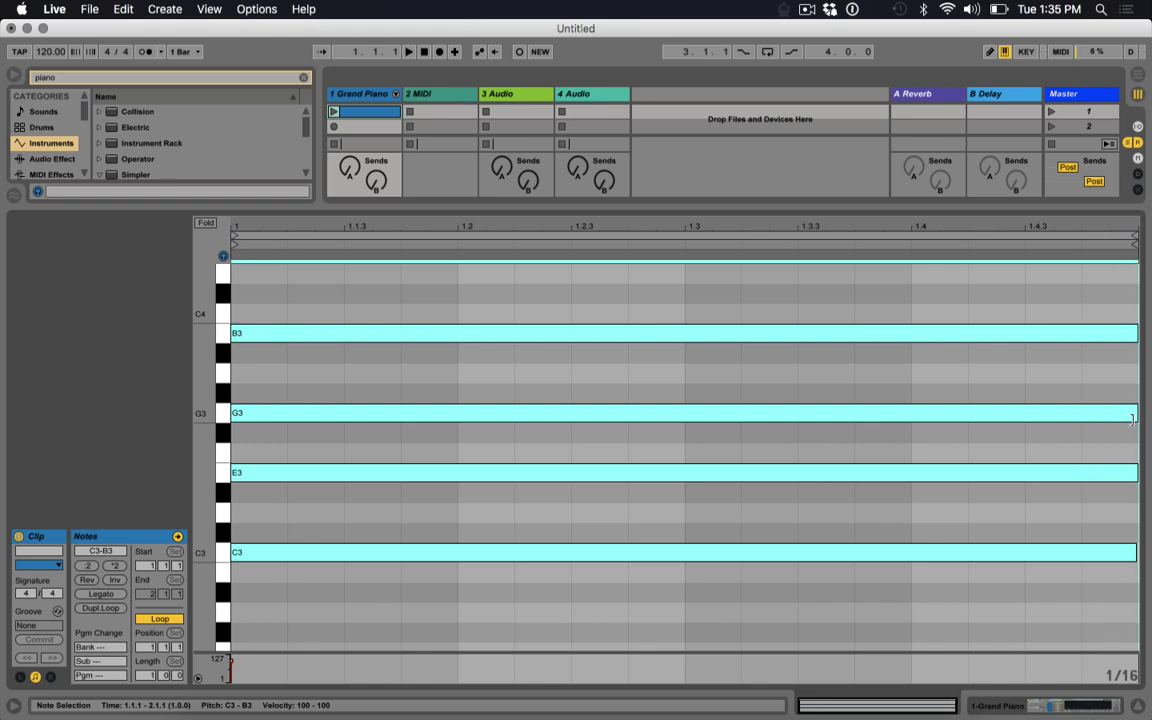
Launch the Grand Piano clip to hear the chord, stop playback and clear the note selection
click(334, 111)
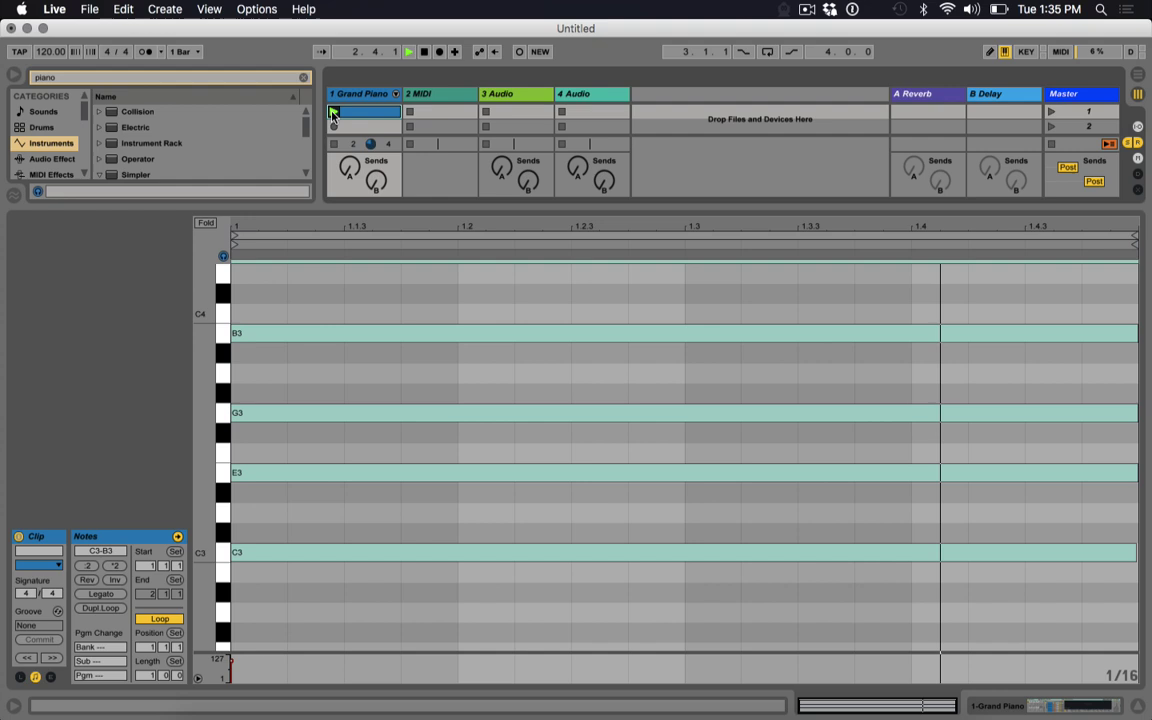
key(space)
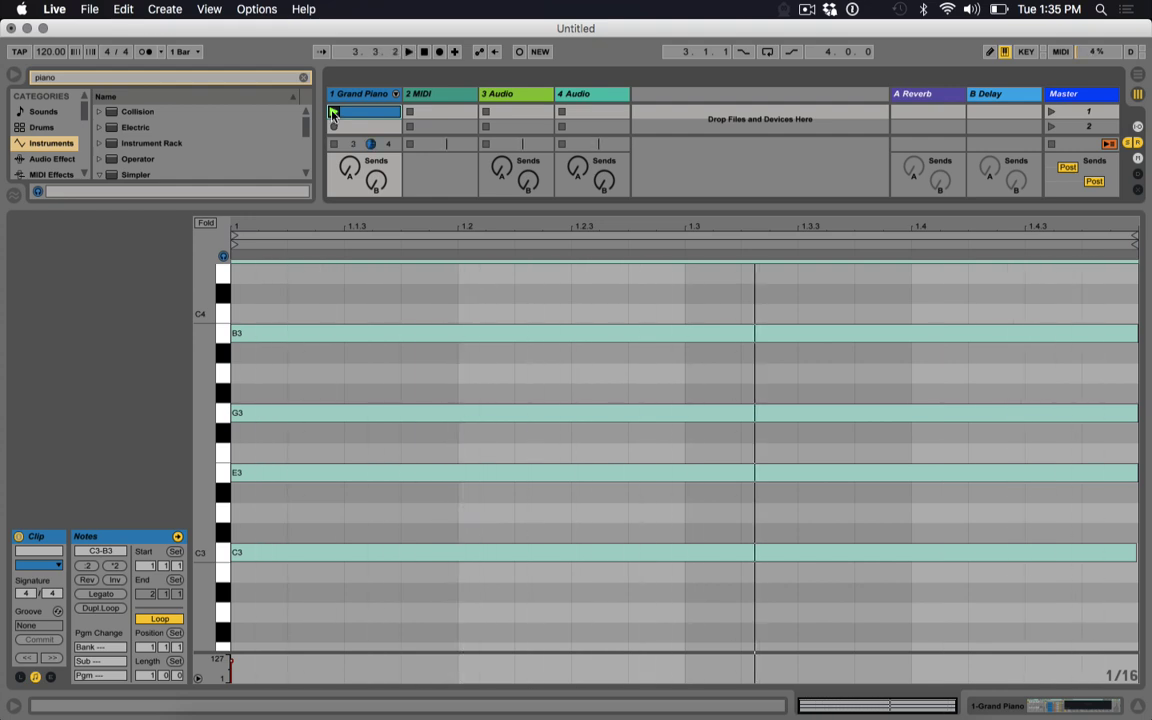
click(357, 304)
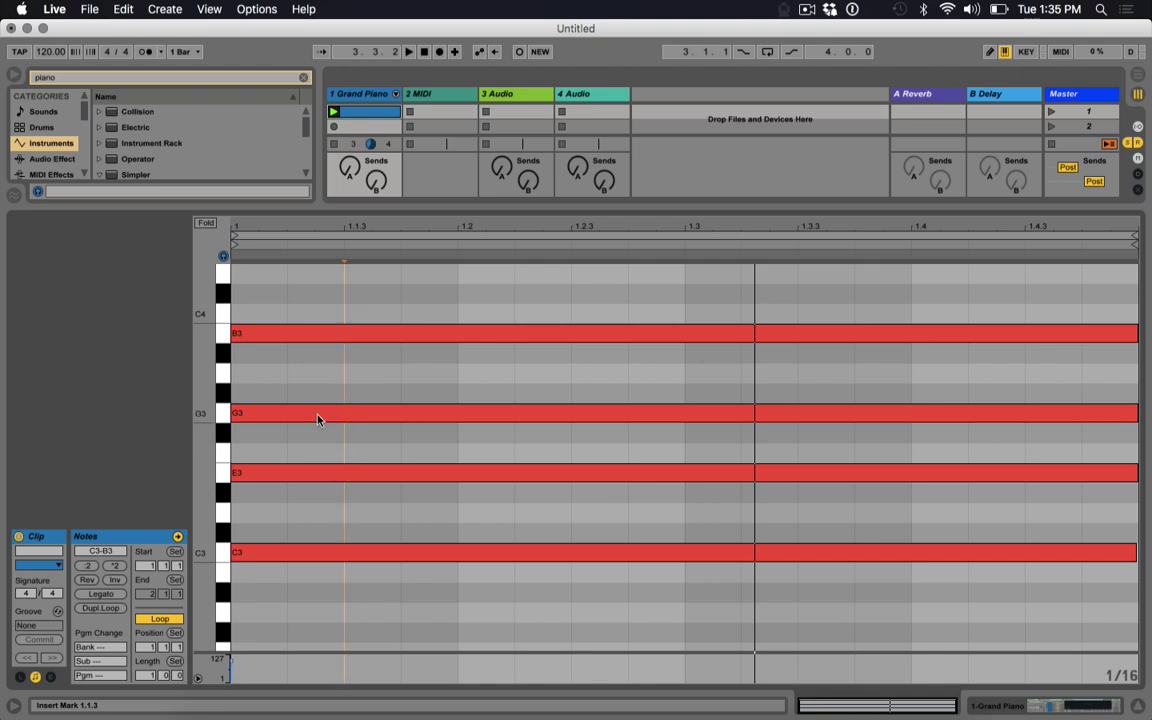
Select the C3, E3 and G3 triad, the added B3 seventh and the whole chord to compare them
drag(283, 387, 365, 614)
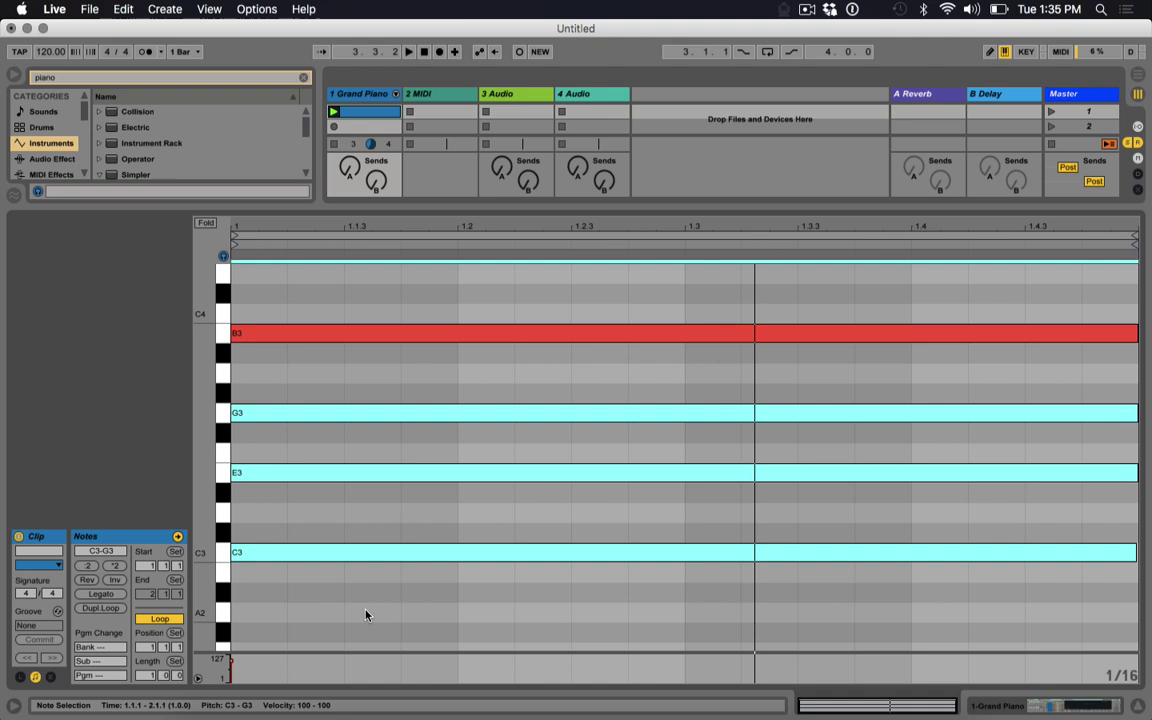
click(275, 386)
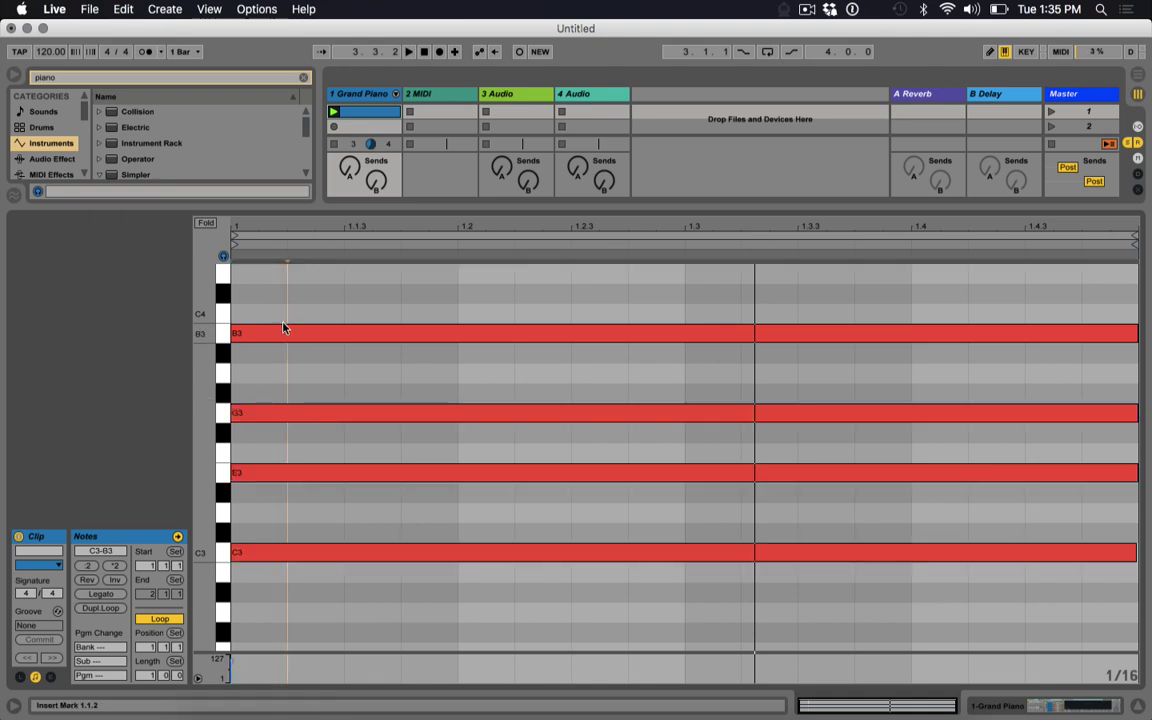
click(283, 334)
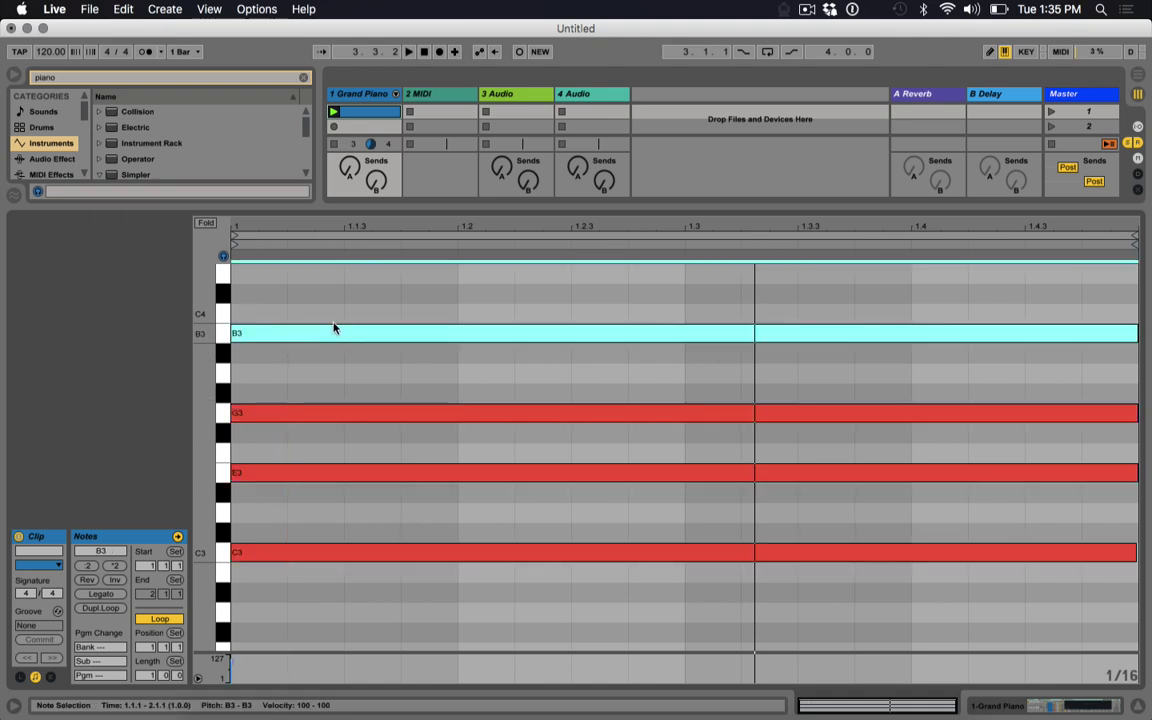
drag(321, 309, 440, 632)
click(416, 607)
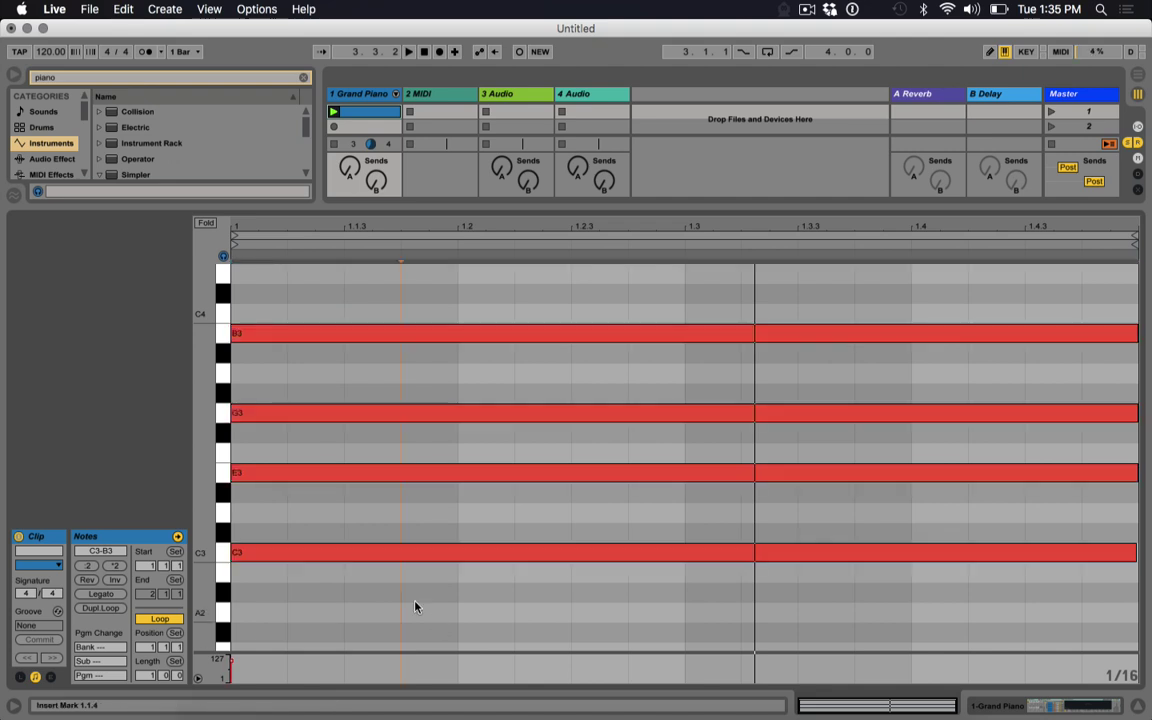
Lower the third, E3, and the seventh, B3, by one semitone each to D#3 and A#3
click(350, 476)
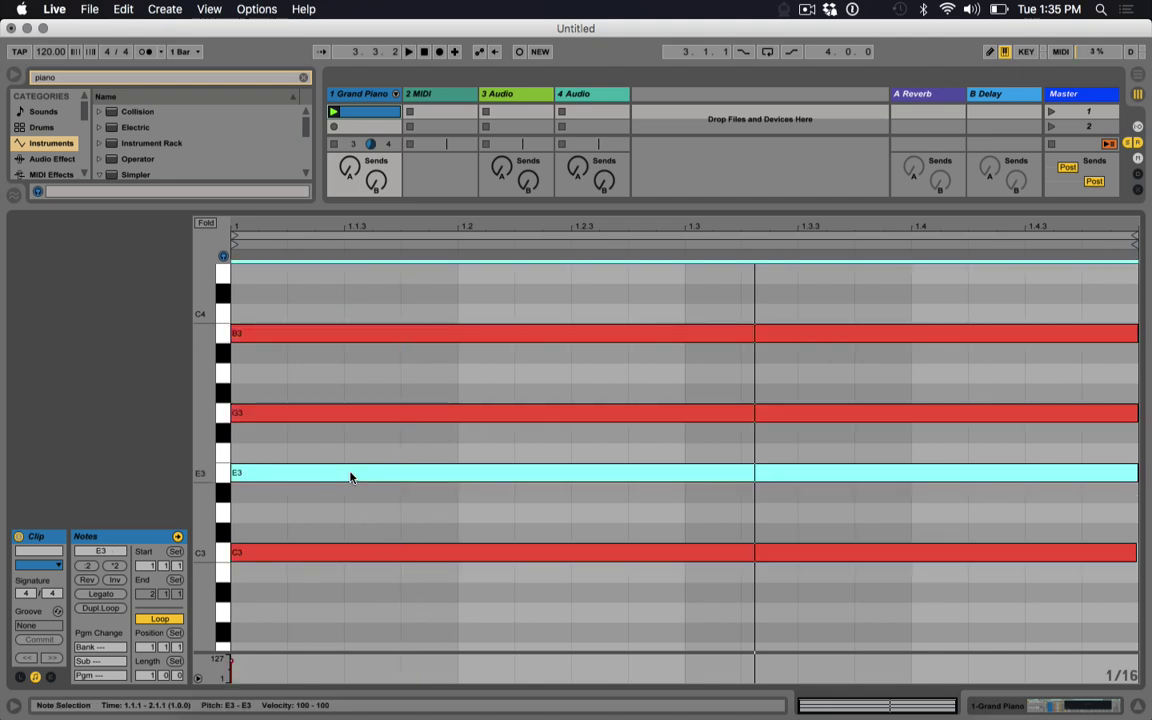
key(Down)
click(380, 606)
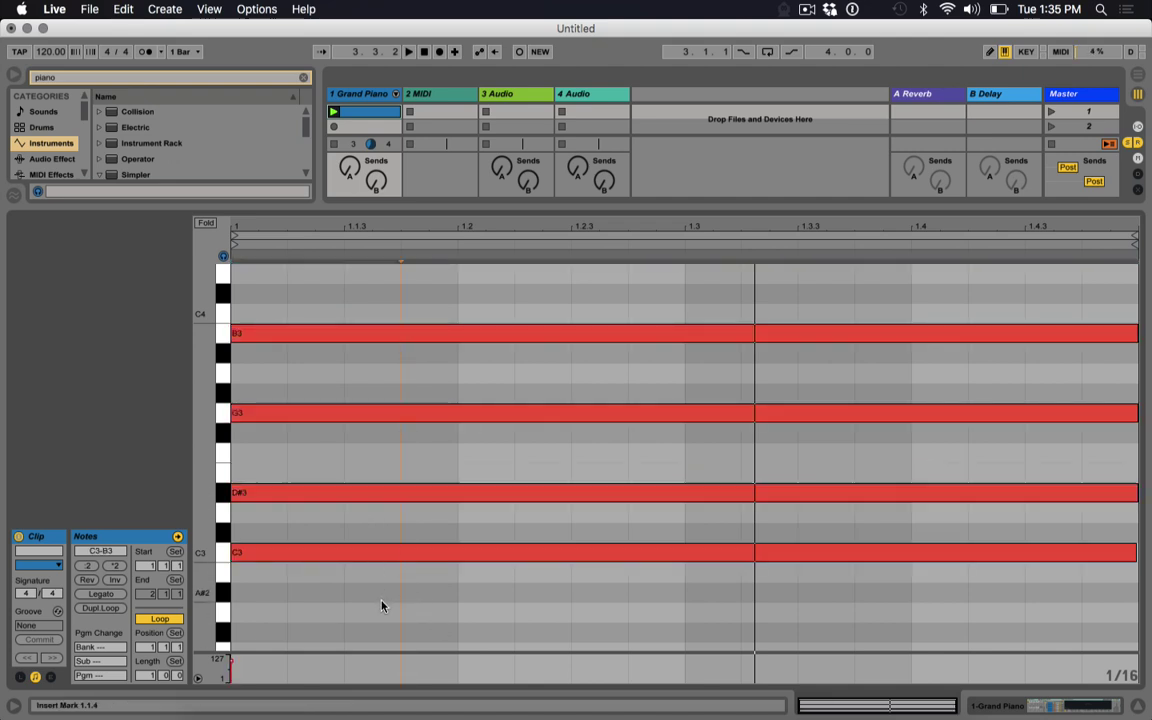
click(305, 344)
key(Down)
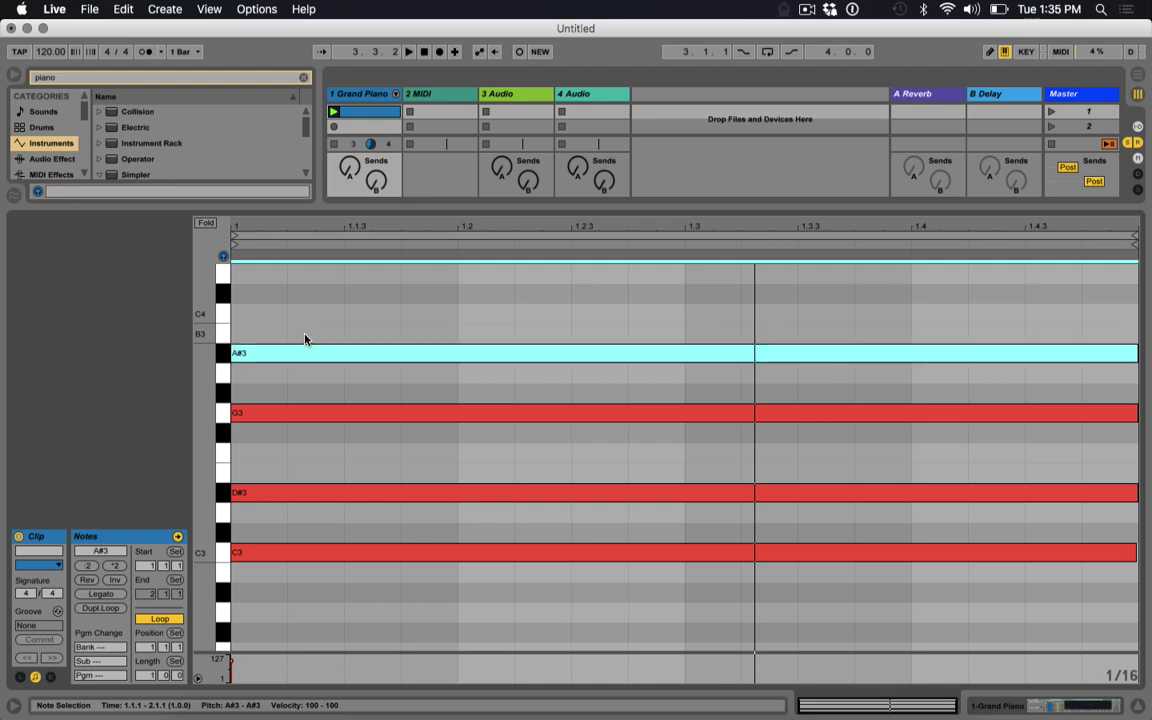
Select the four notes of the C3, D#3, G3, A#3 chord as a group and clear the selection
drag(295, 296, 385, 678)
click(321, 311)
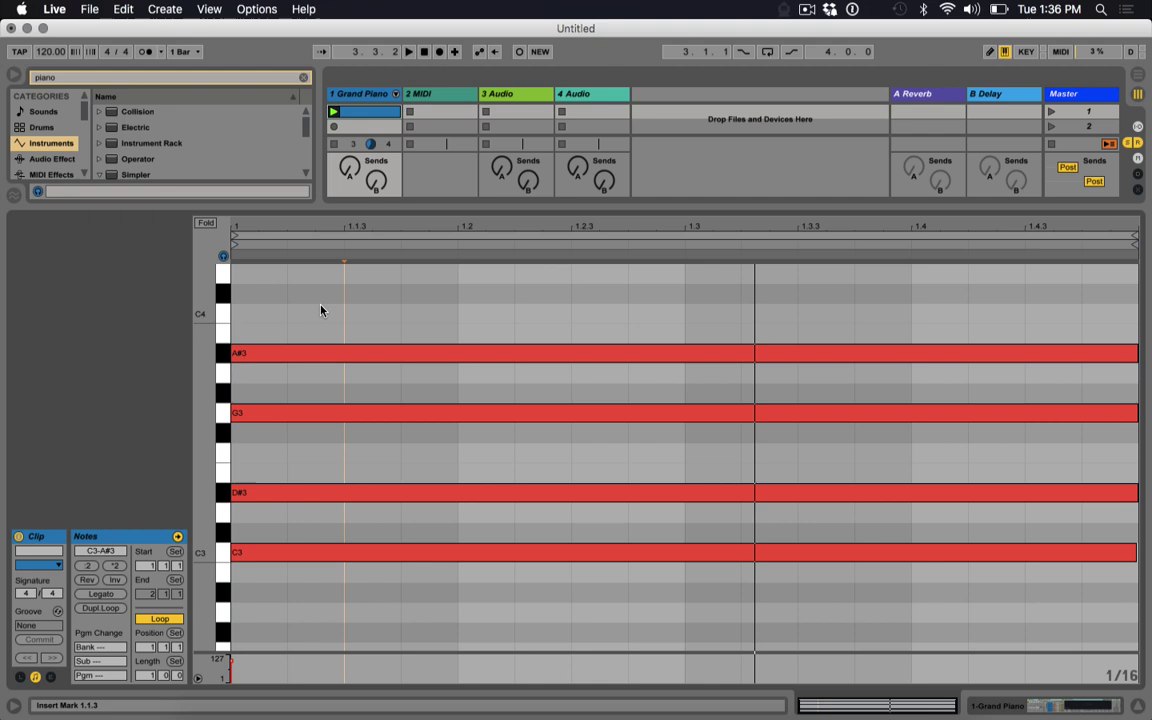
drag(321, 311, 470, 645)
click(393, 320)
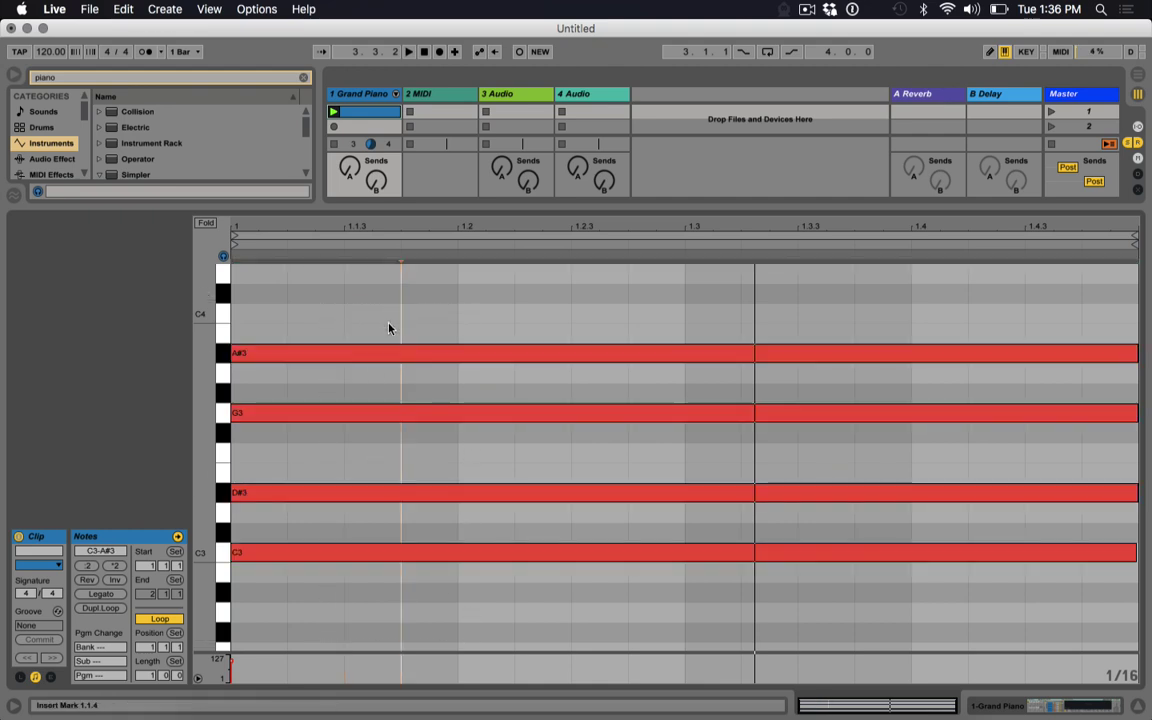
Raise the third, D#3, by one semitone to E3, check the A#3 seventh and clear the selection
click(380, 500)
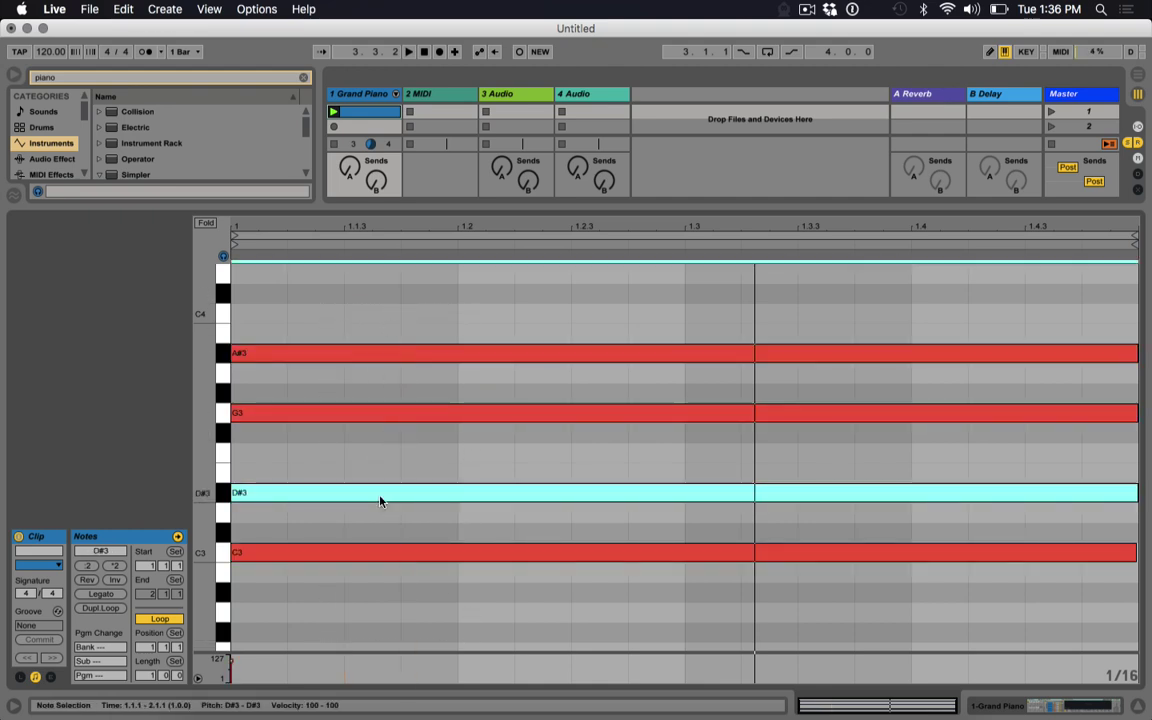
key(Up)
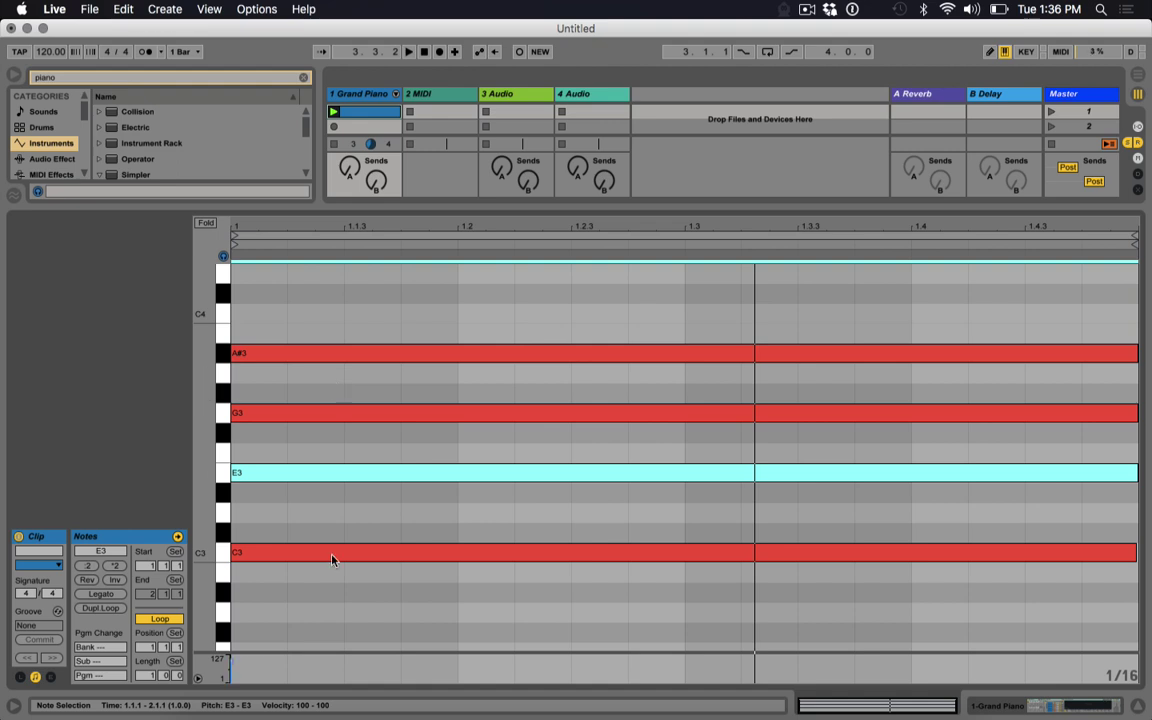
click(329, 354)
click(325, 300)
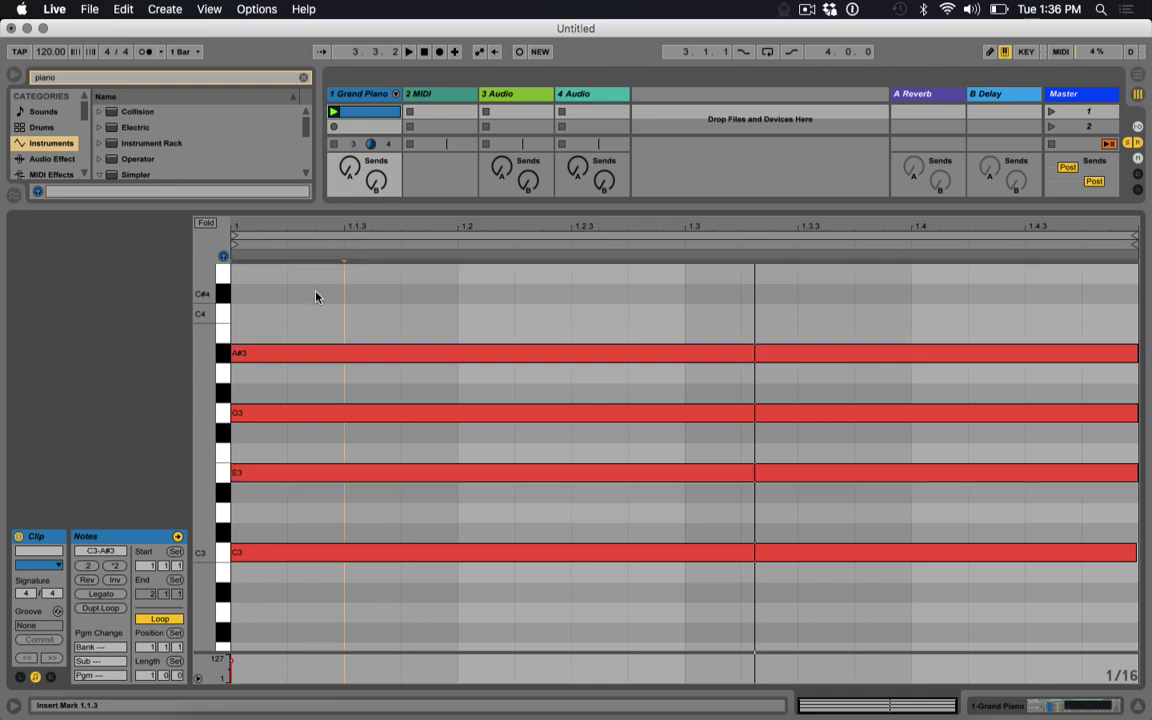
Select all four notes of the C3, E3, G3, A#3 chord as a group and clear the selection
drag(316, 296, 507, 663)
drag(352, 303, 489, 661)
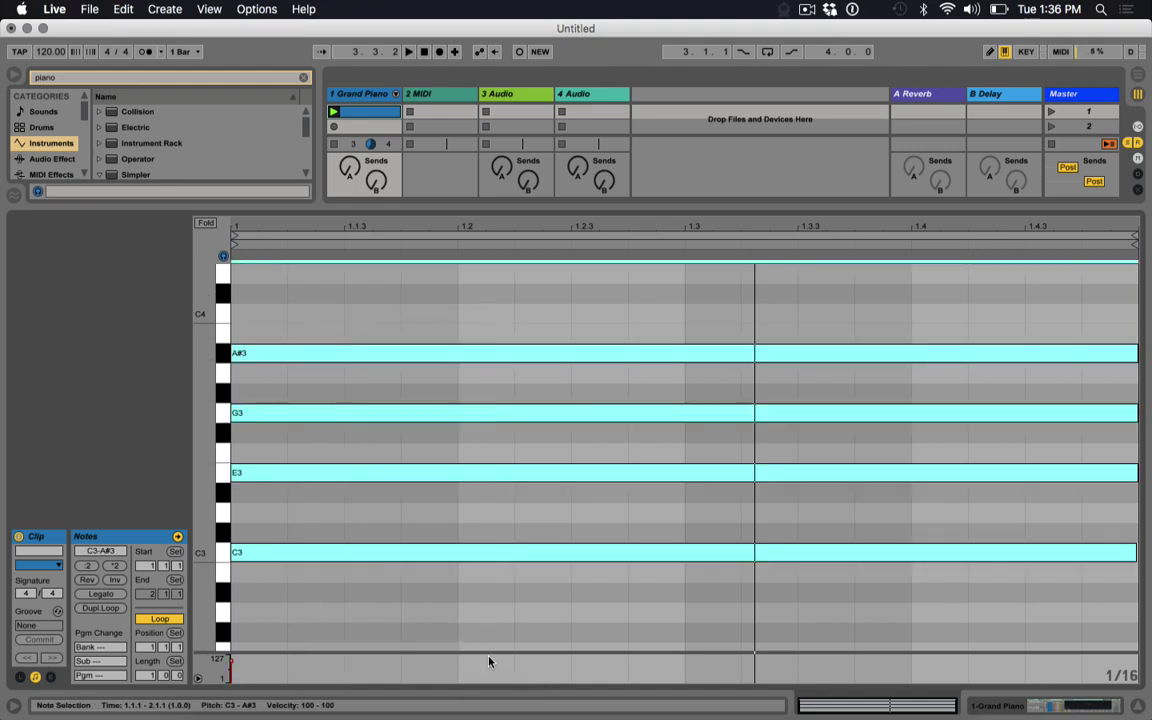
click(527, 617)
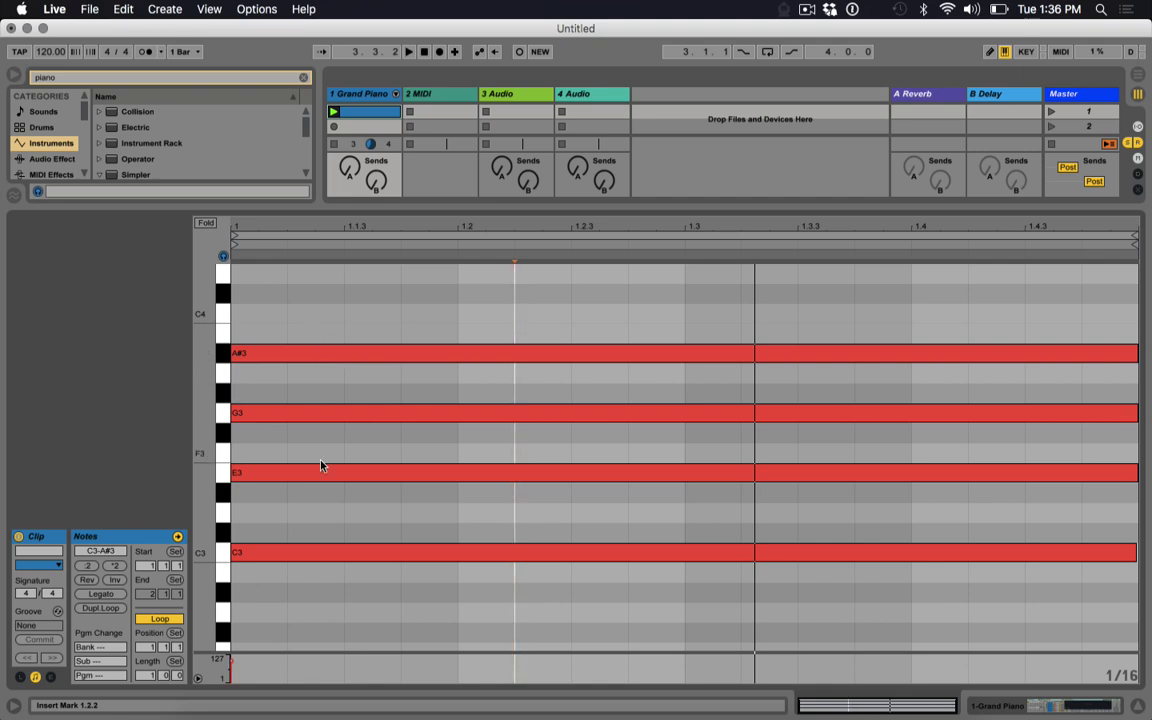
Raise the seventh, A#3, by one semitone to B3 and compare it with the C3, E3, G3 triad
click(330, 355)
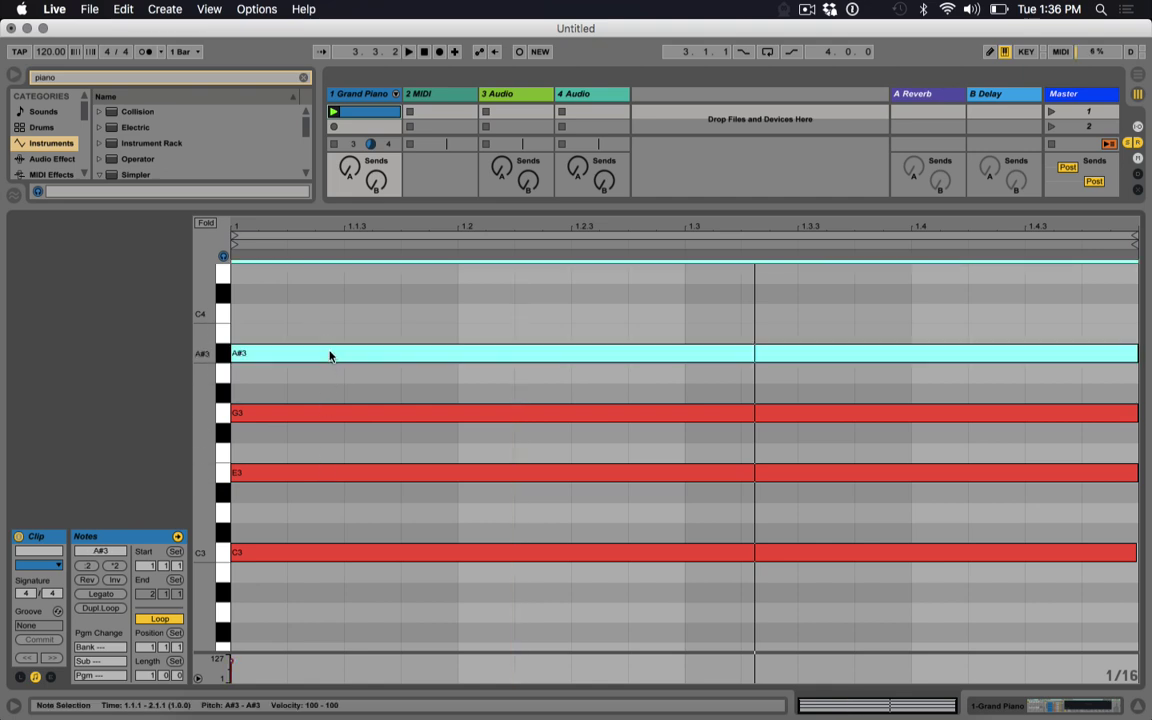
key(Up)
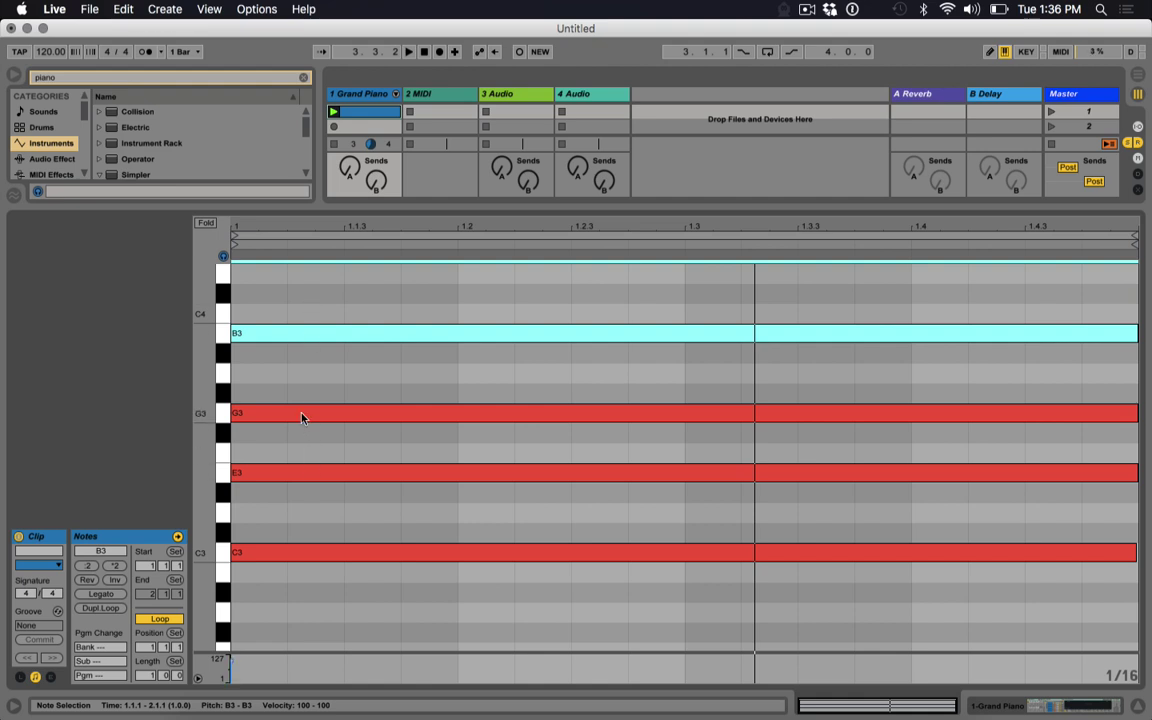
drag(300, 373, 329, 591)
click(308, 332)
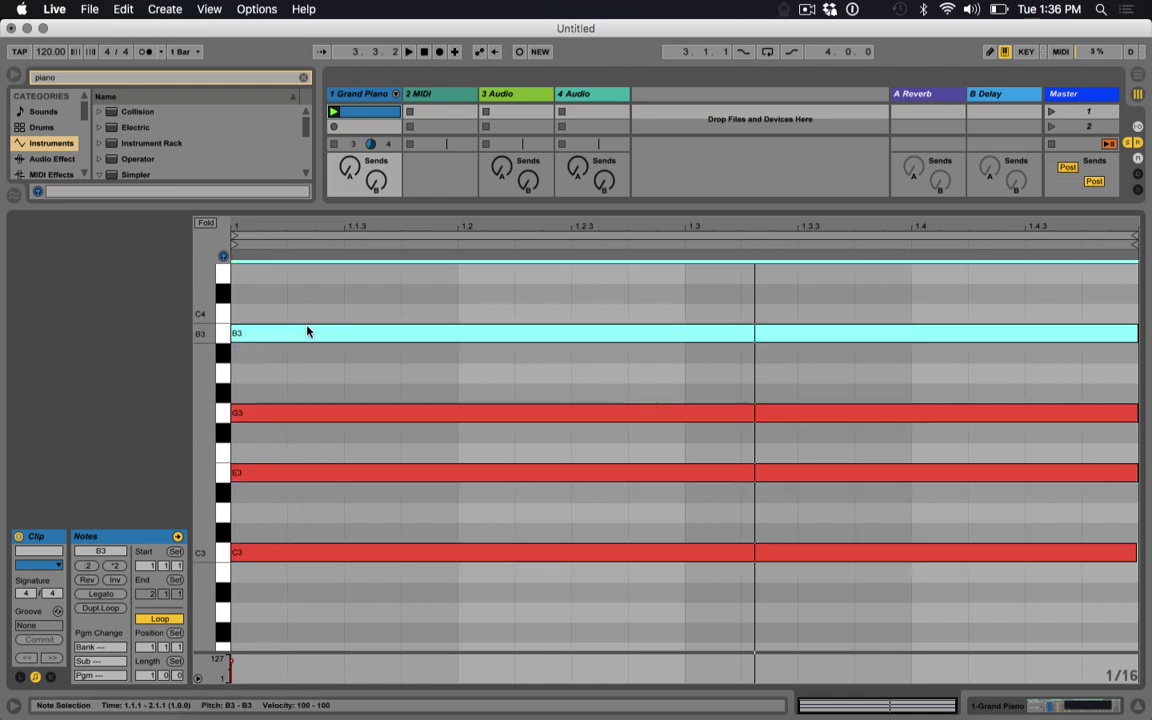
Select the fifth, G3, and the seventh, B3, singly and together to compare them, and clear the selection
click(298, 410)
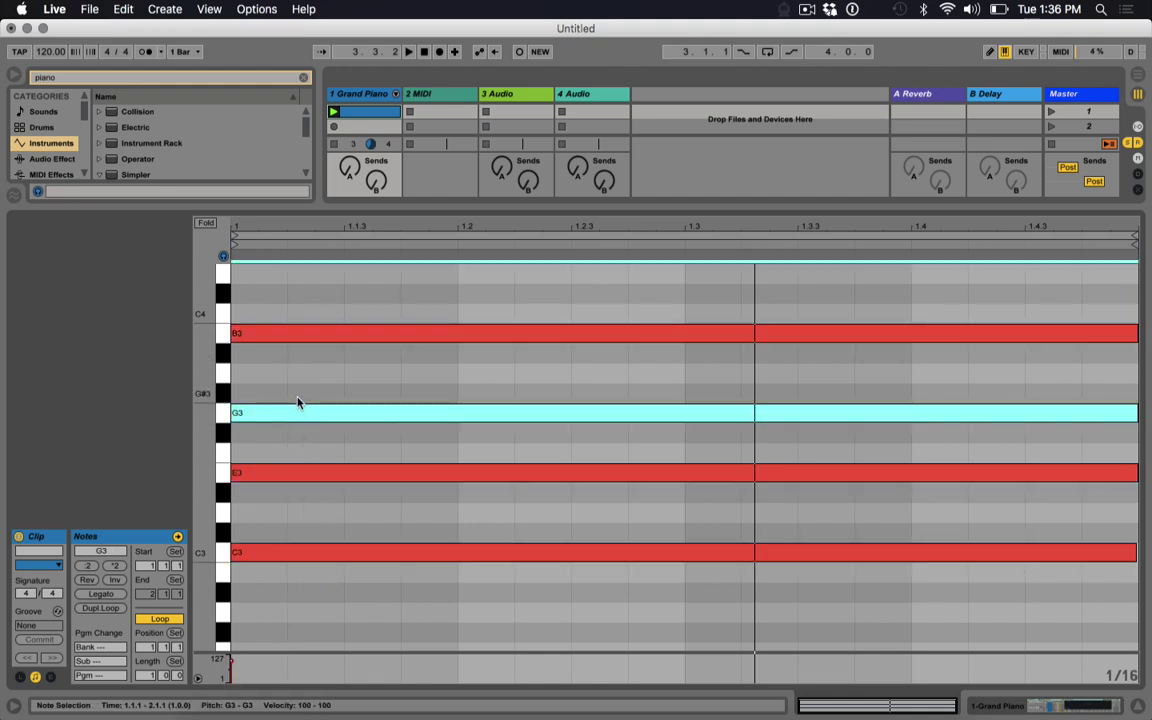
click(306, 375)
click(312, 333)
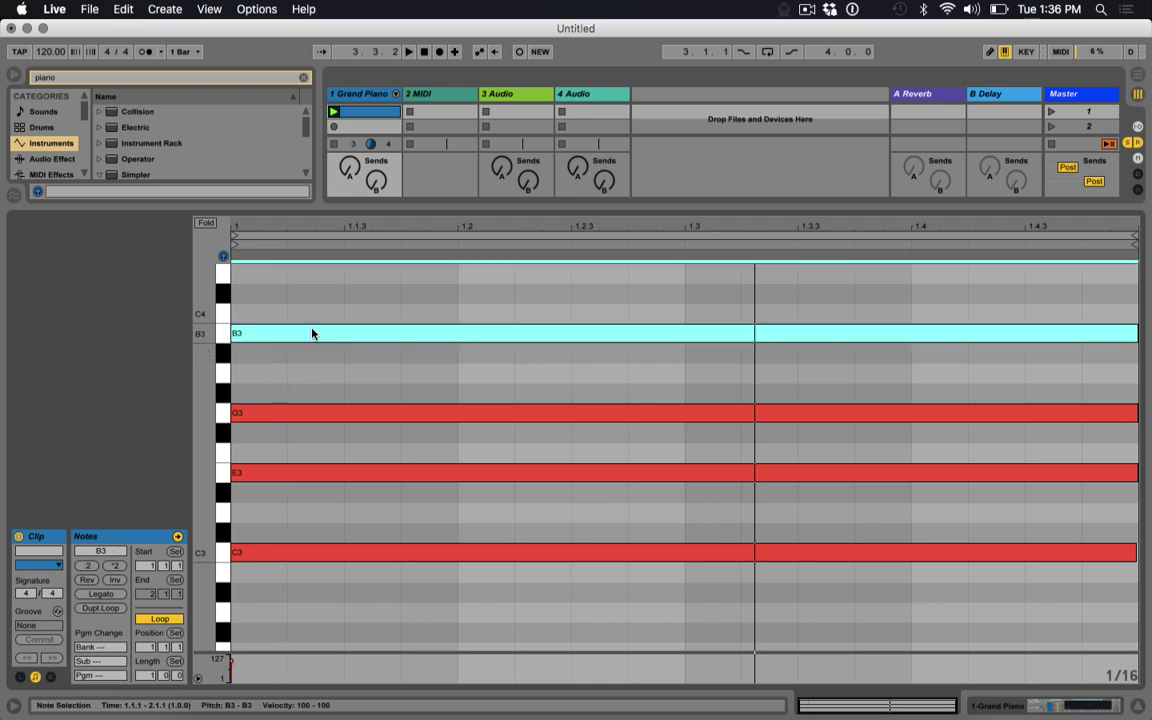
drag(296, 298, 319, 451)
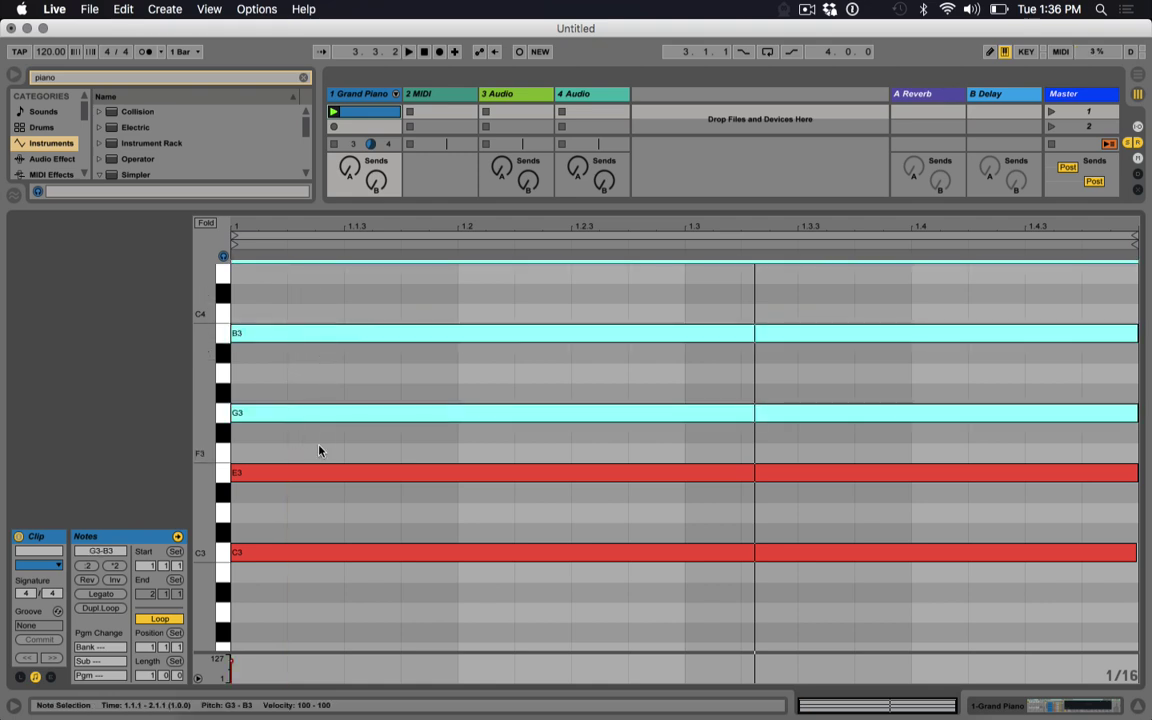
click(342, 290)
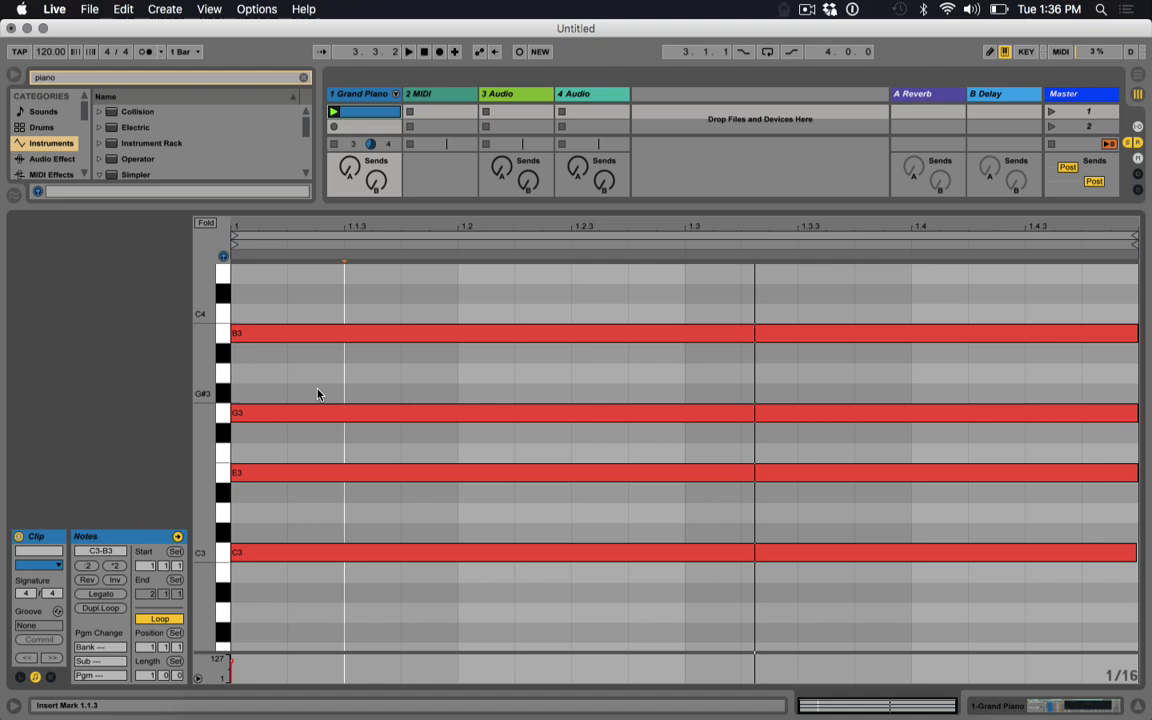
Lower the third to D#3 and the seventh to A#3 to form a C minor seventh chord
click(309, 481)
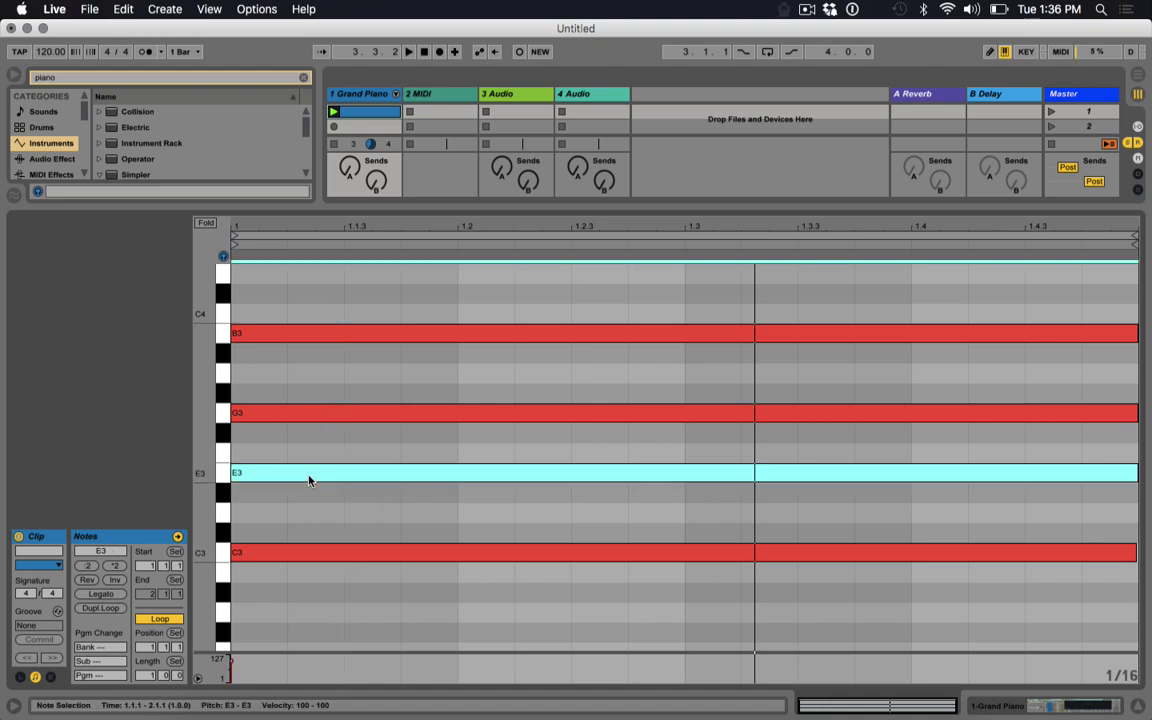
key(Down)
click(309, 335)
key(Down)
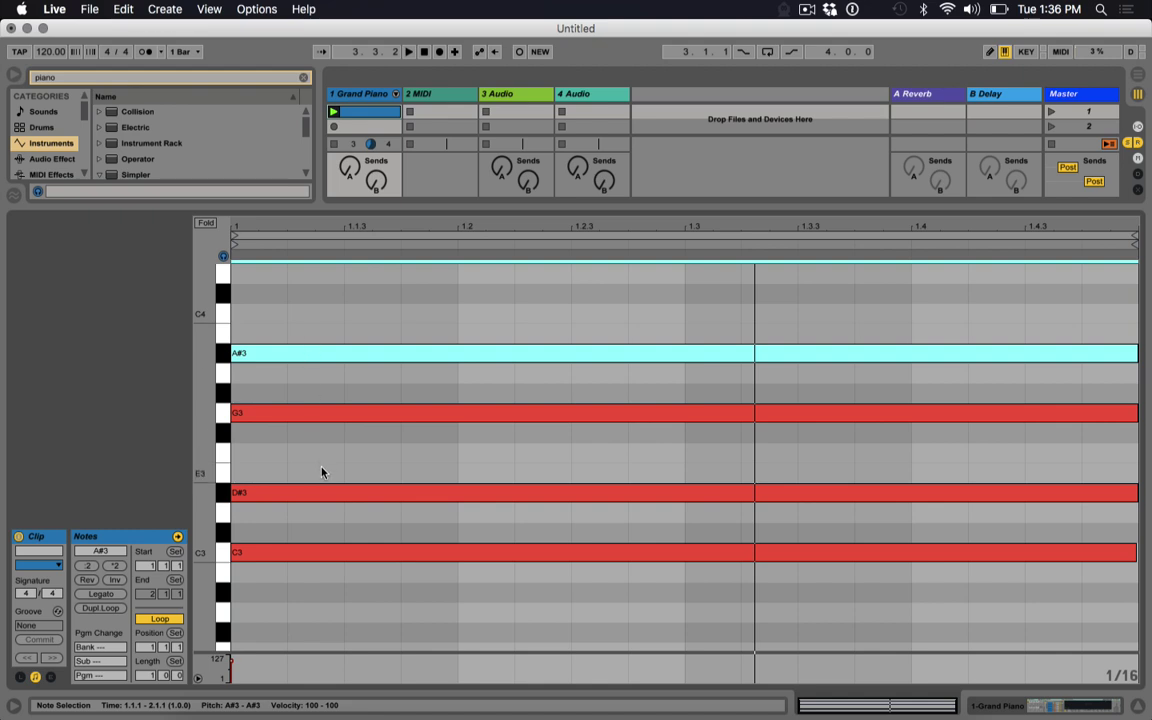
Select the whole C3, D#3, G3, A#3 chord and its upper notes, G3 and A#3, and clear the selection
drag(316, 307, 480, 640)
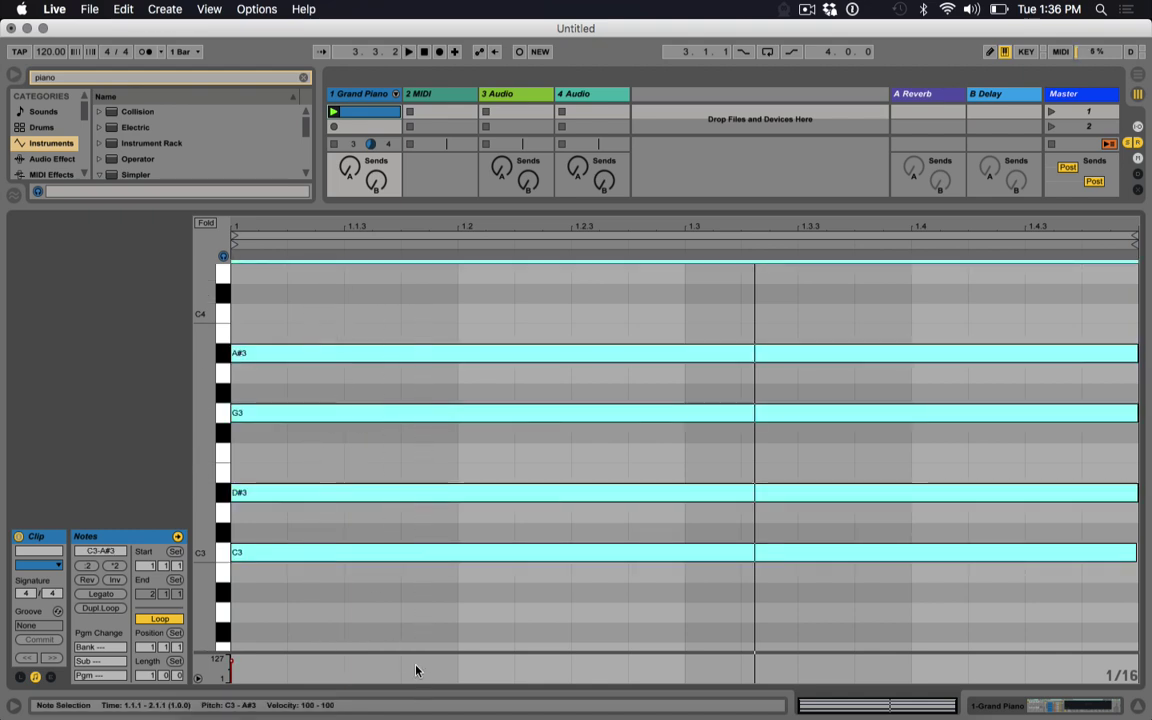
drag(290, 301, 352, 482)
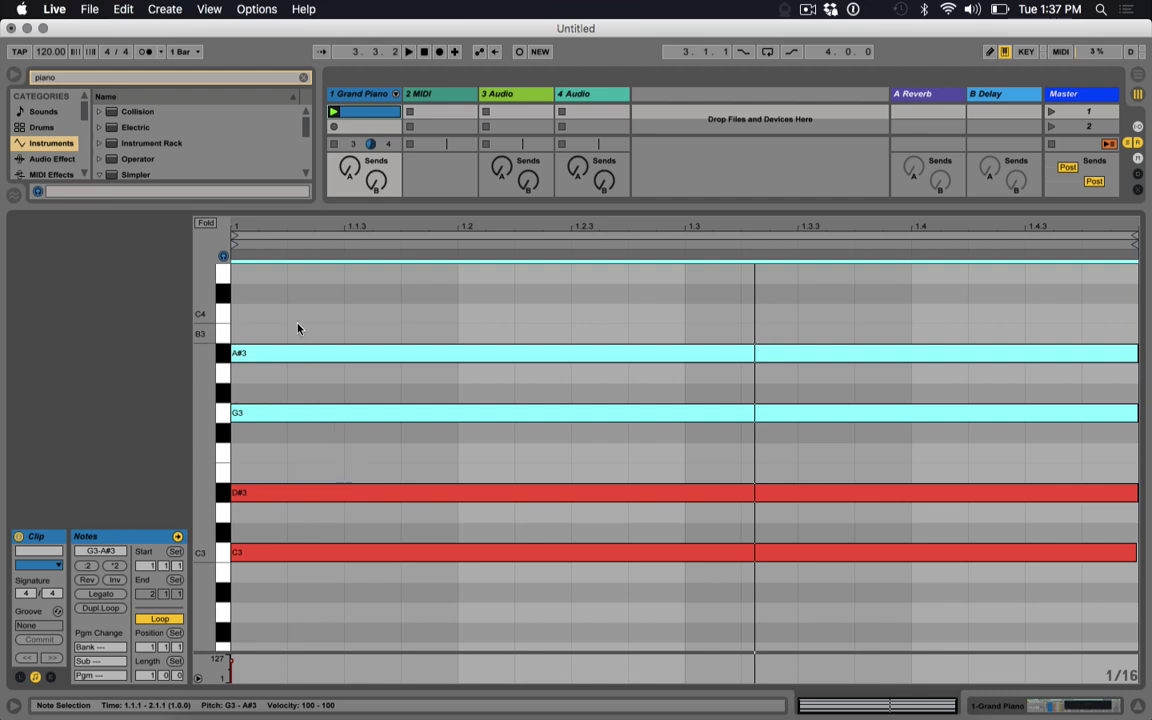
drag(298, 327, 353, 594)
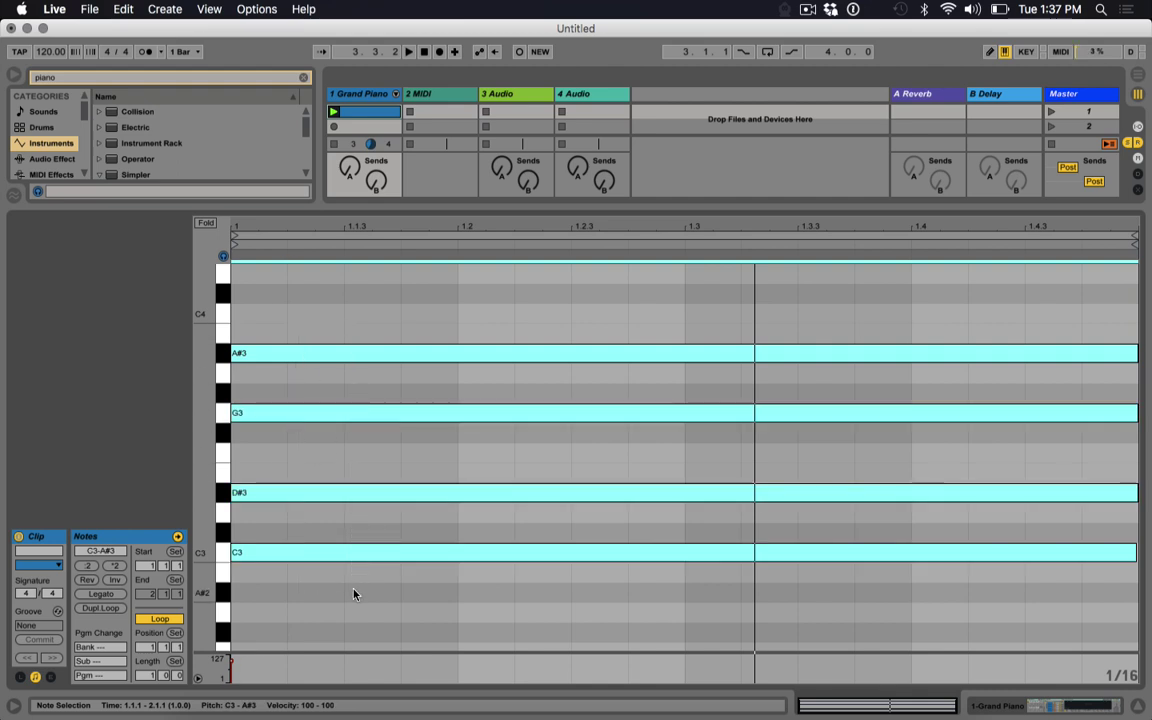
click(353, 594)
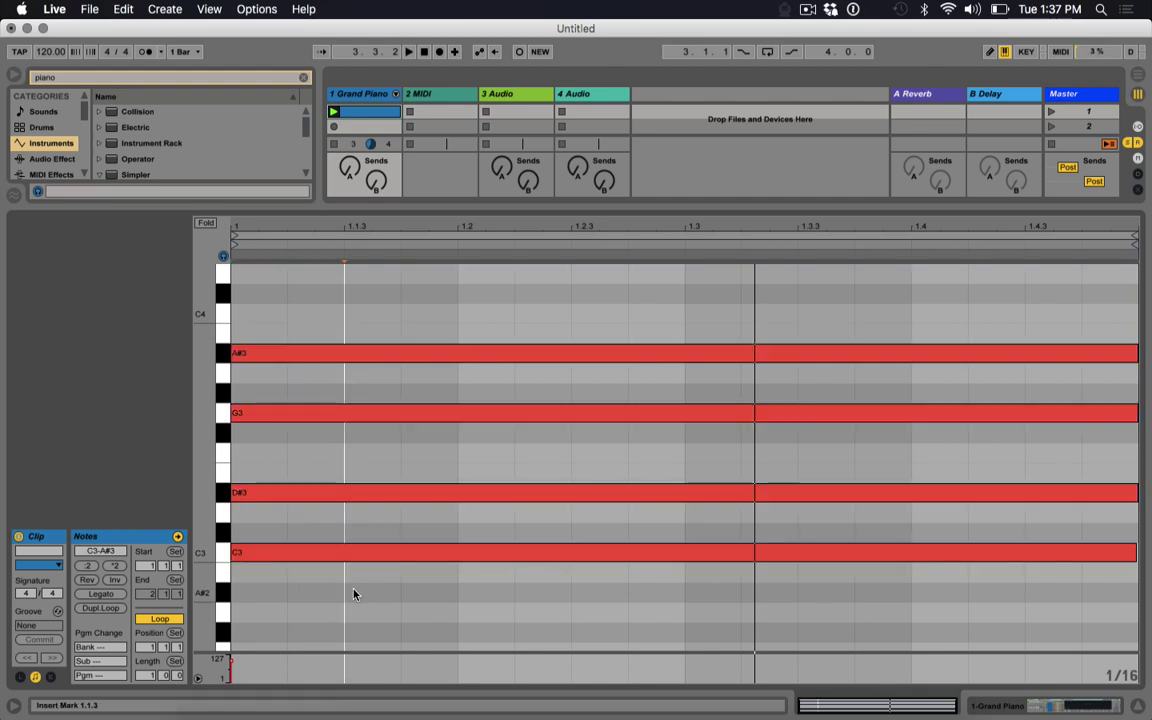
Raise only the third back to E3 and select the A#3 seventh, forming a C dominant seventh chord
click(347, 492)
key(Up)
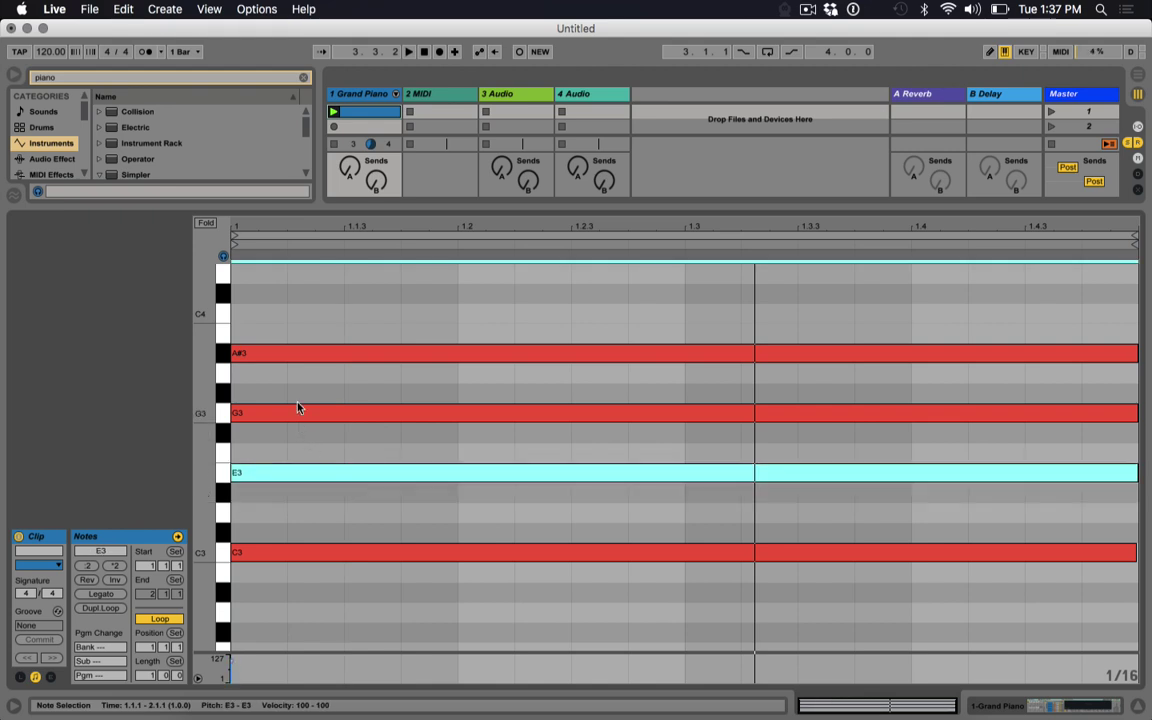
click(288, 353)
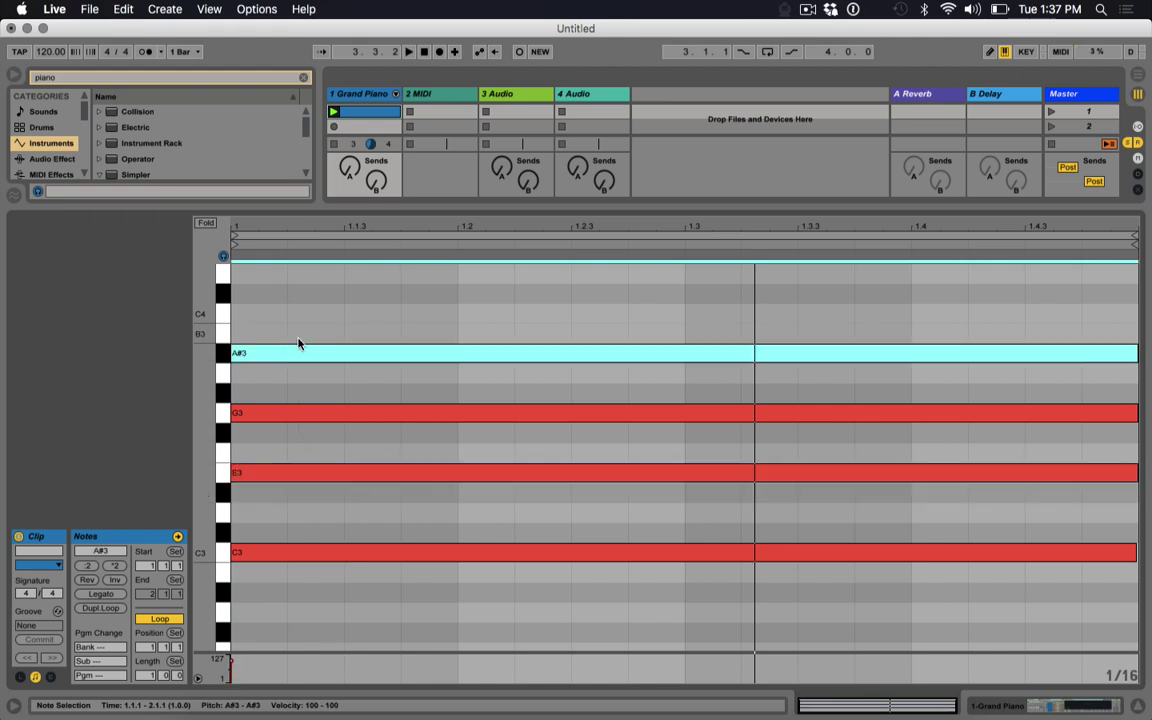
Select the complete dominant seventh chord, C3 to A#3, for review and clear the selection
drag(296, 309, 399, 586)
click(343, 289)
drag(343, 289, 424, 671)
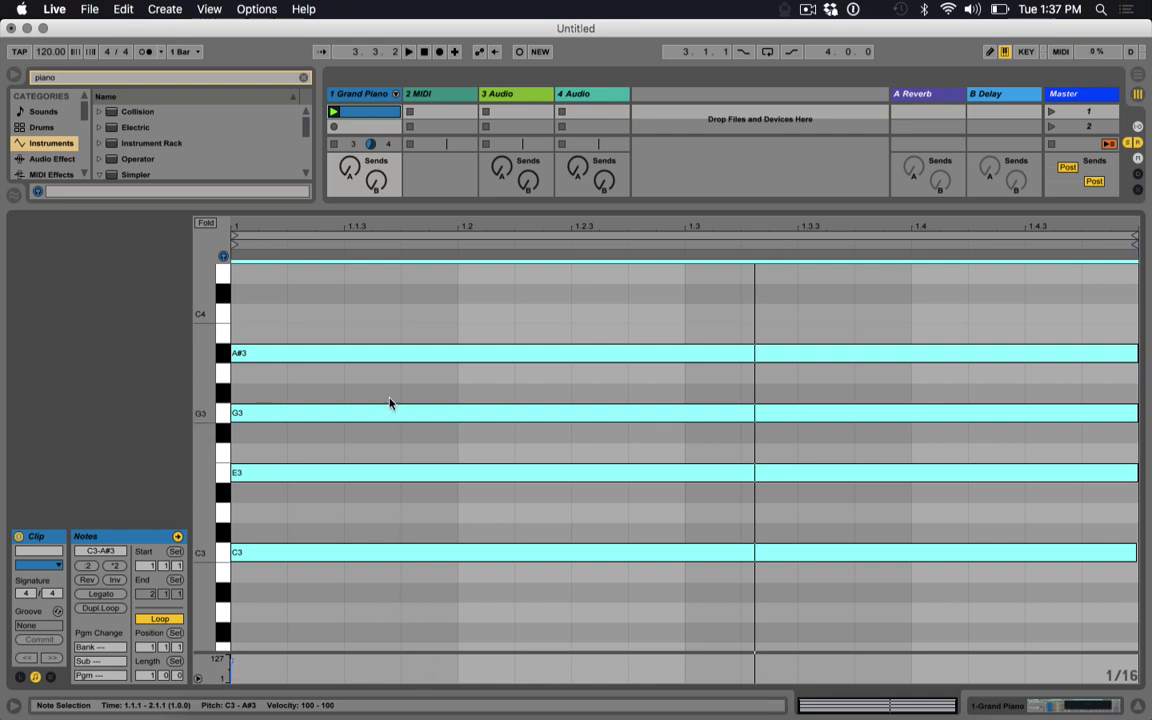
click(368, 332)
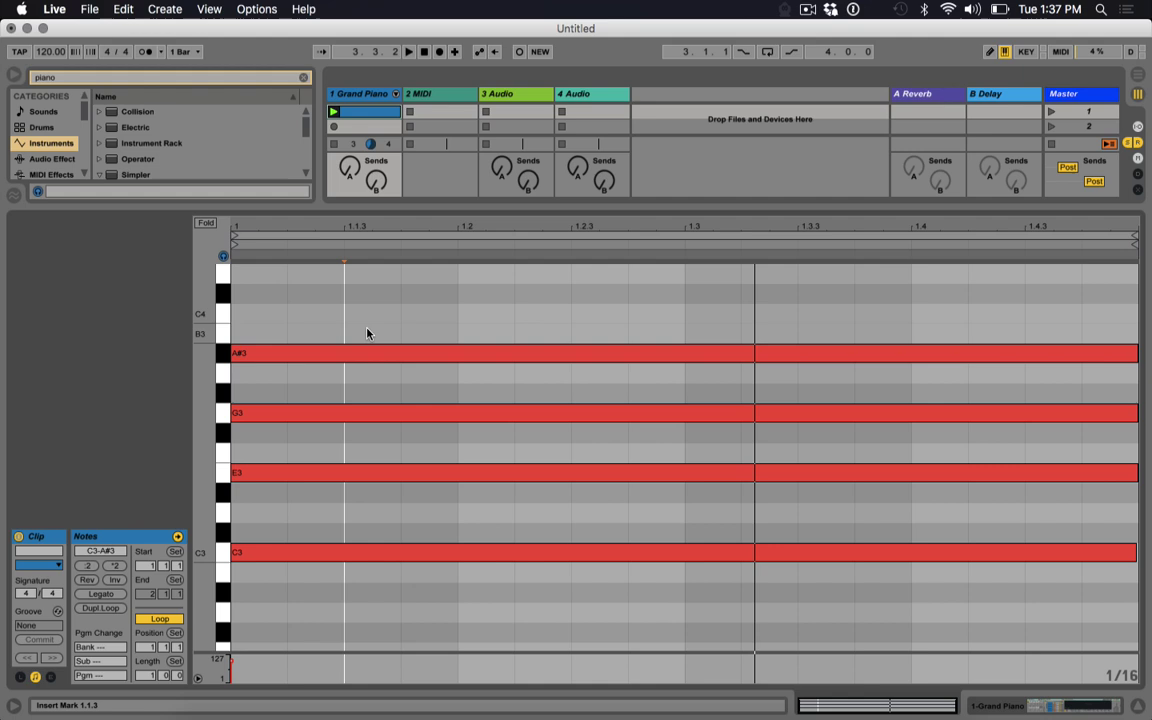
Lower the third, E3, to D#3 and raise the seventh, A#3, to B3 to form a C minor-major seventh chord
click(305, 352)
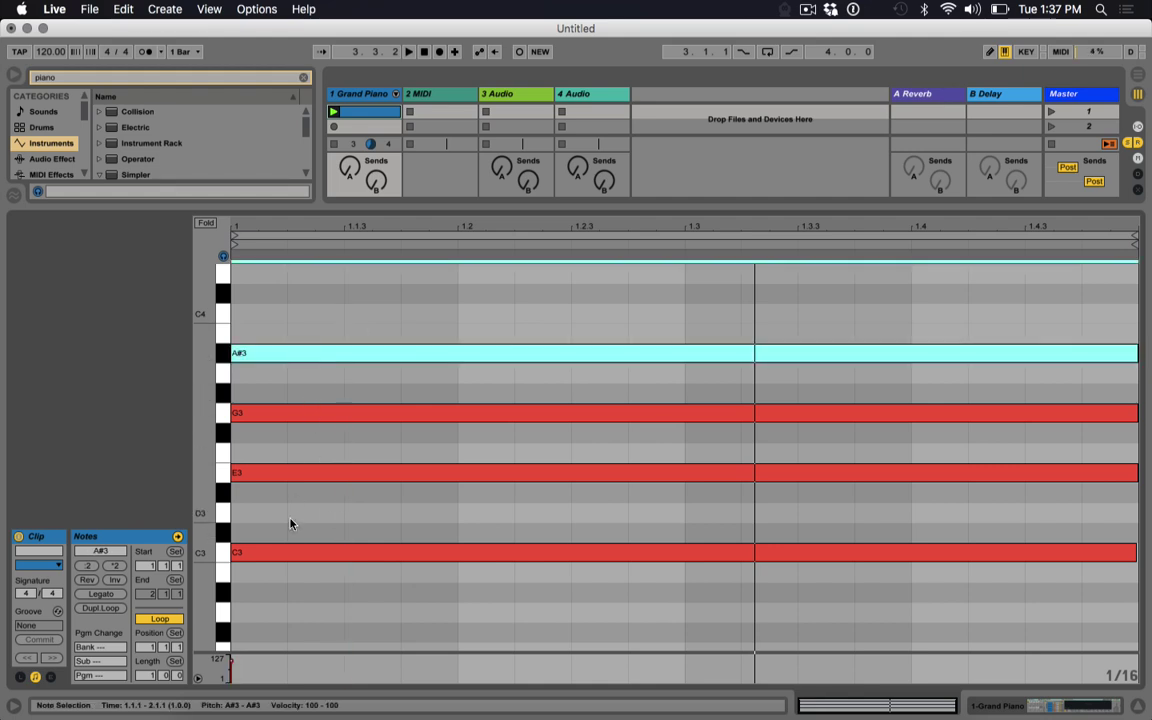
click(278, 470)
key(Down)
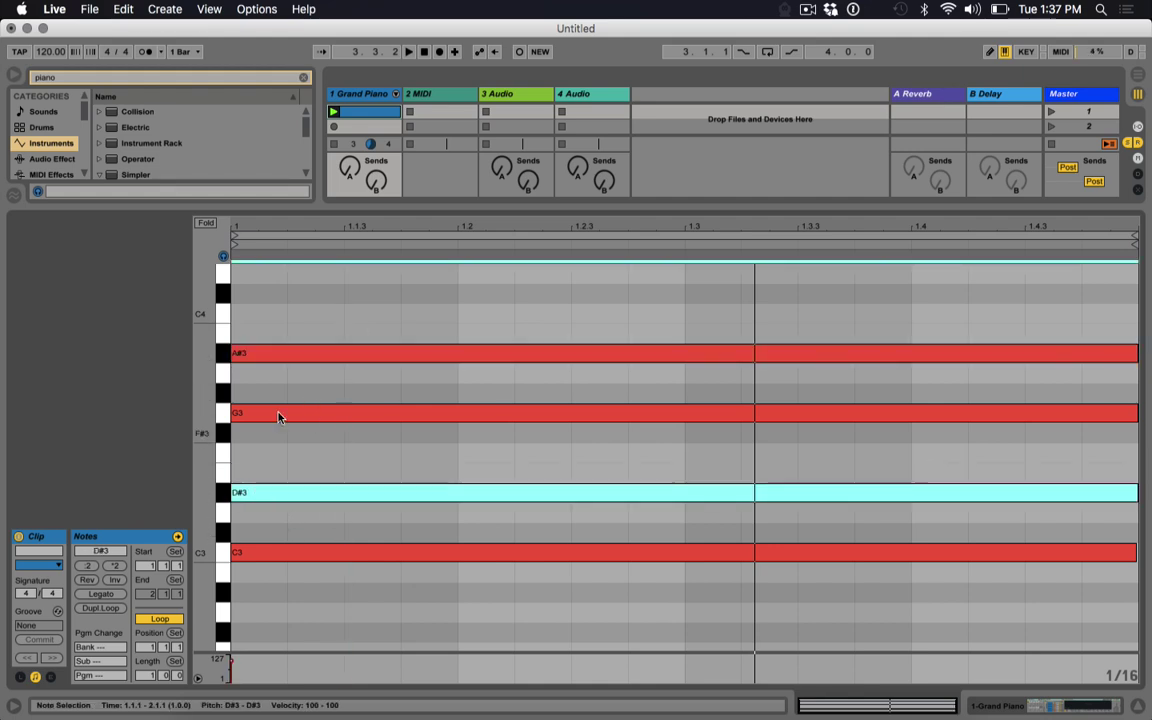
click(277, 355)
key(Up)
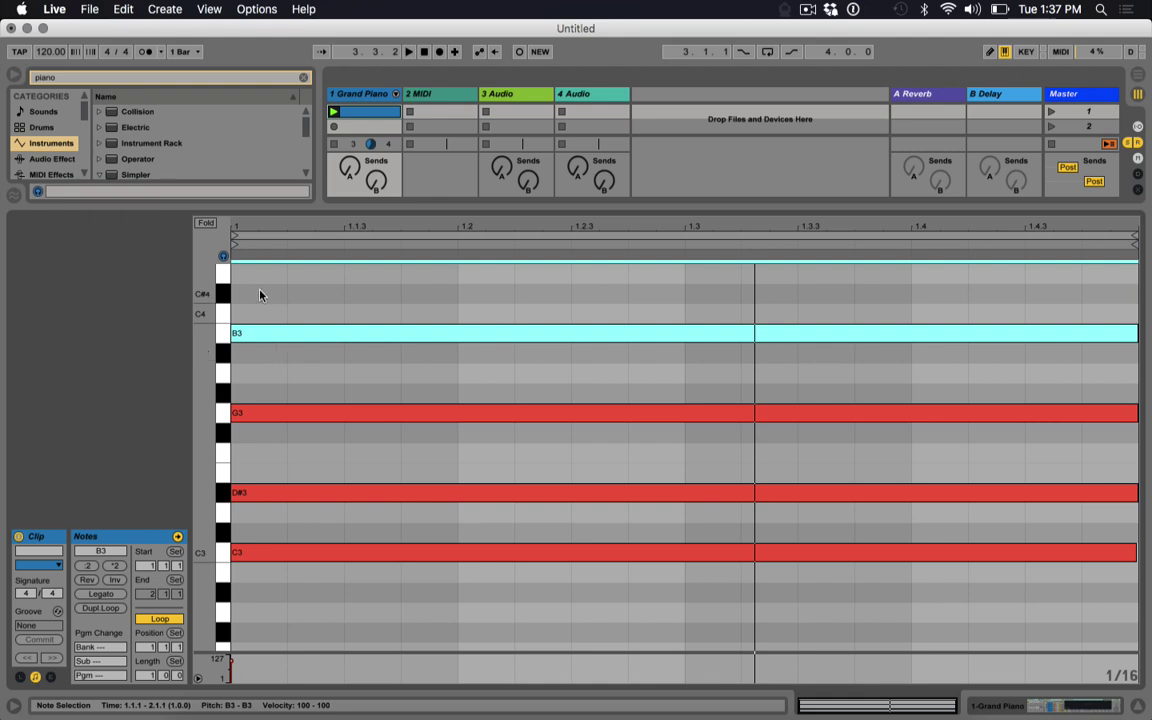
Select all four notes of the C3, D#3, G3, B3 chord as a group and clear the selection
drag(258, 288, 388, 622)
drag(306, 283, 432, 650)
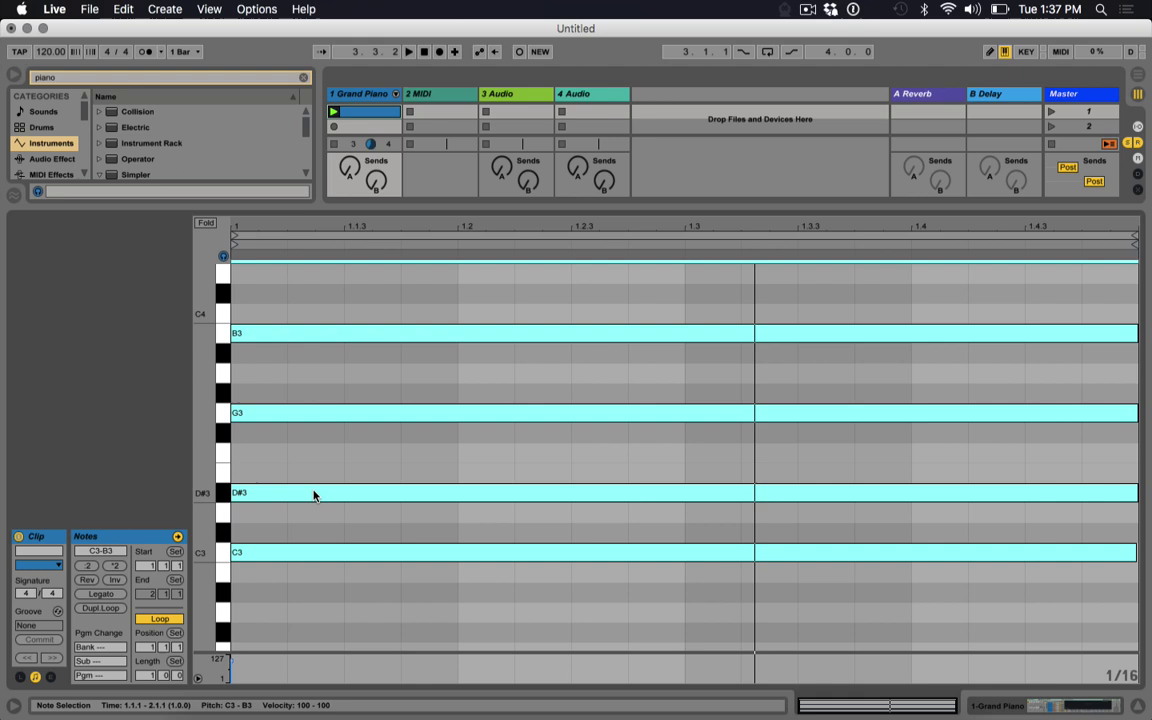
click(346, 302)
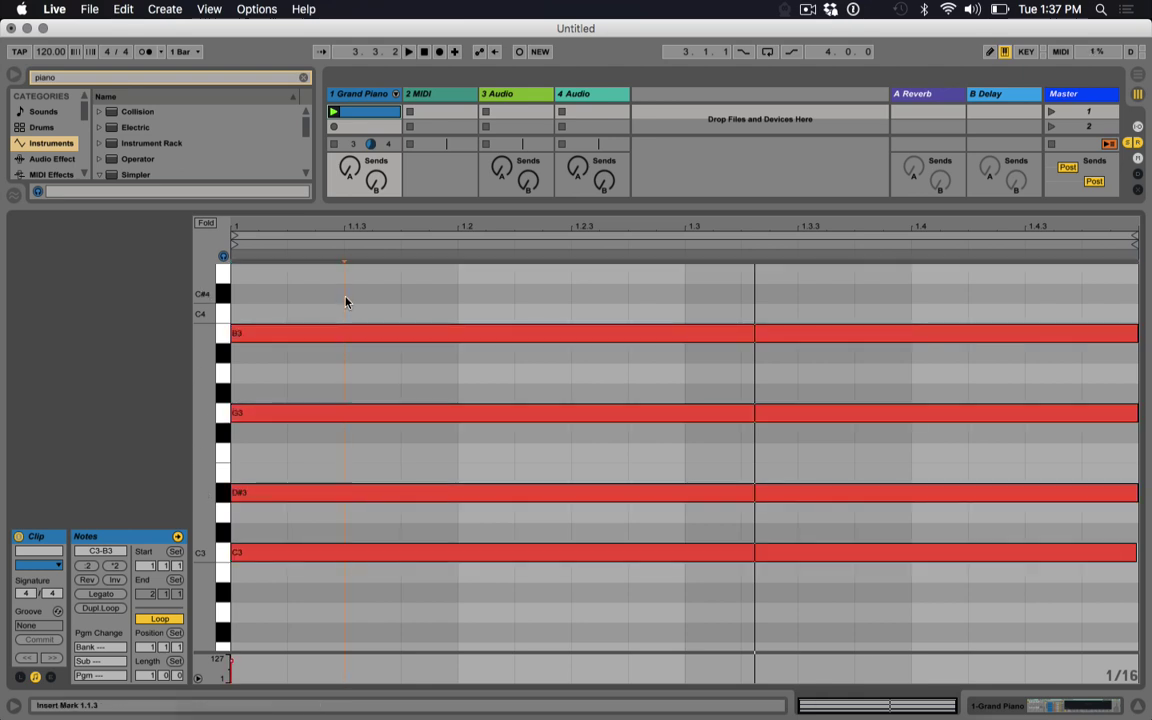